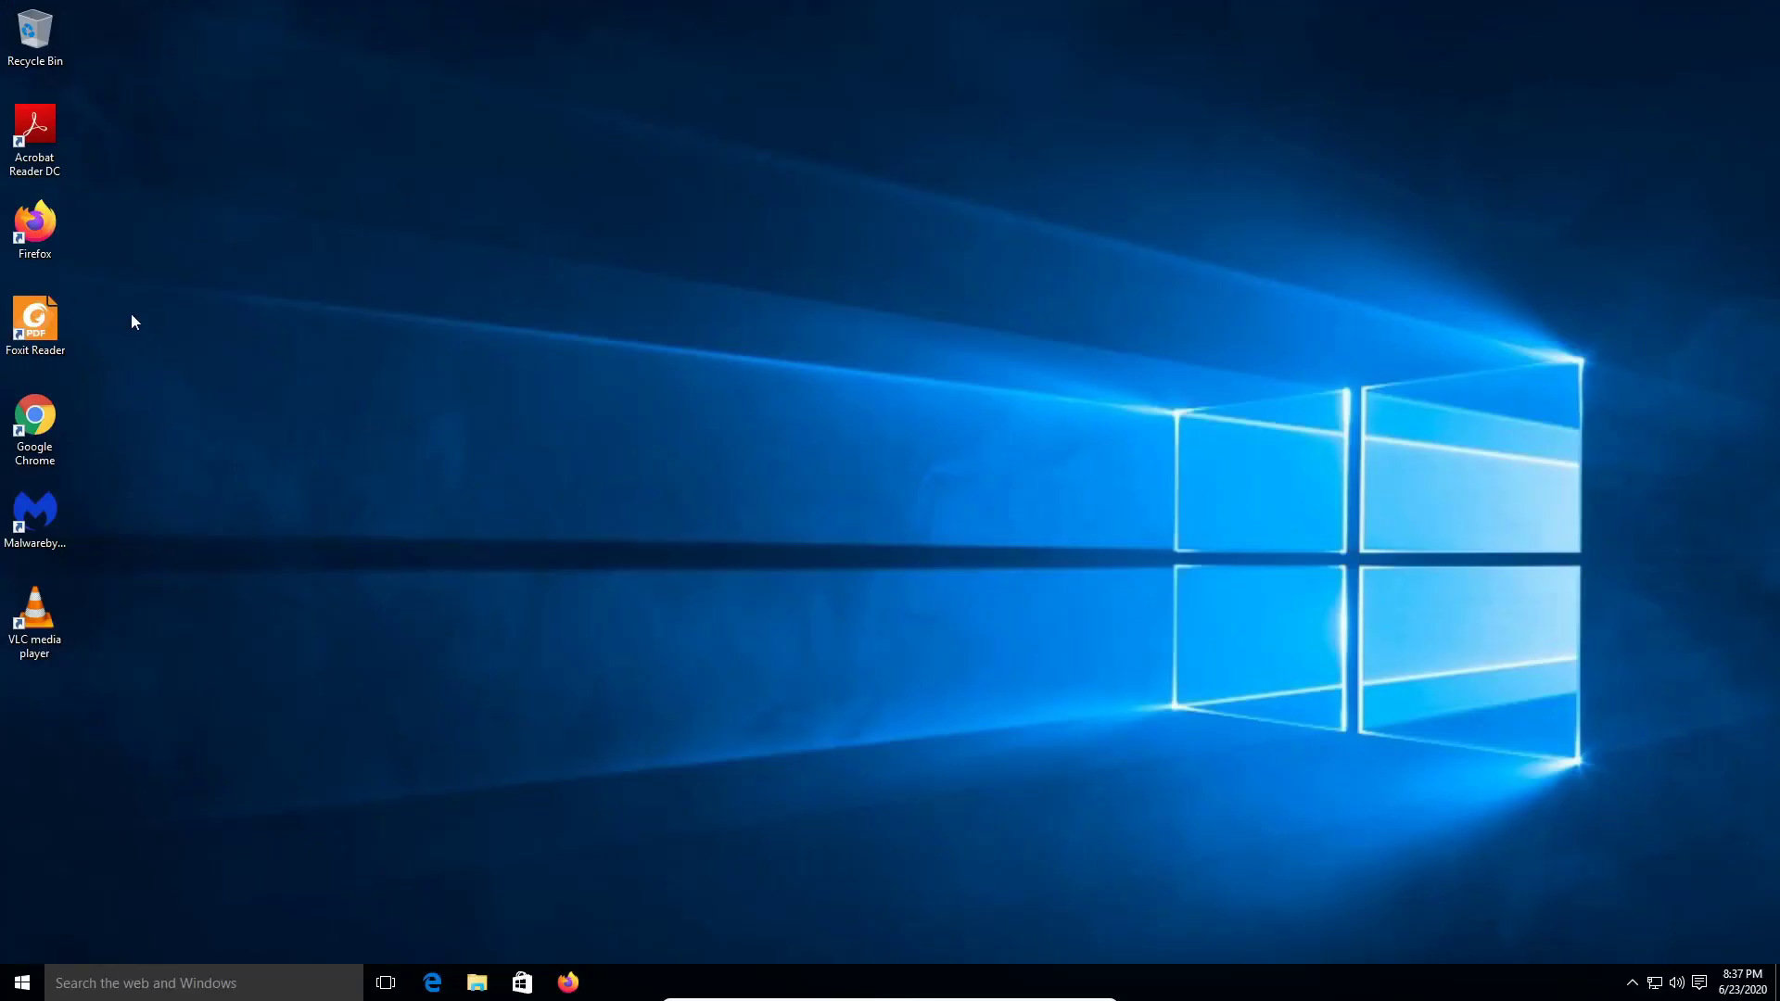
Launch Firefox from its desktop icon.
{"action": "double_click", "coordinate": [42, 222]}
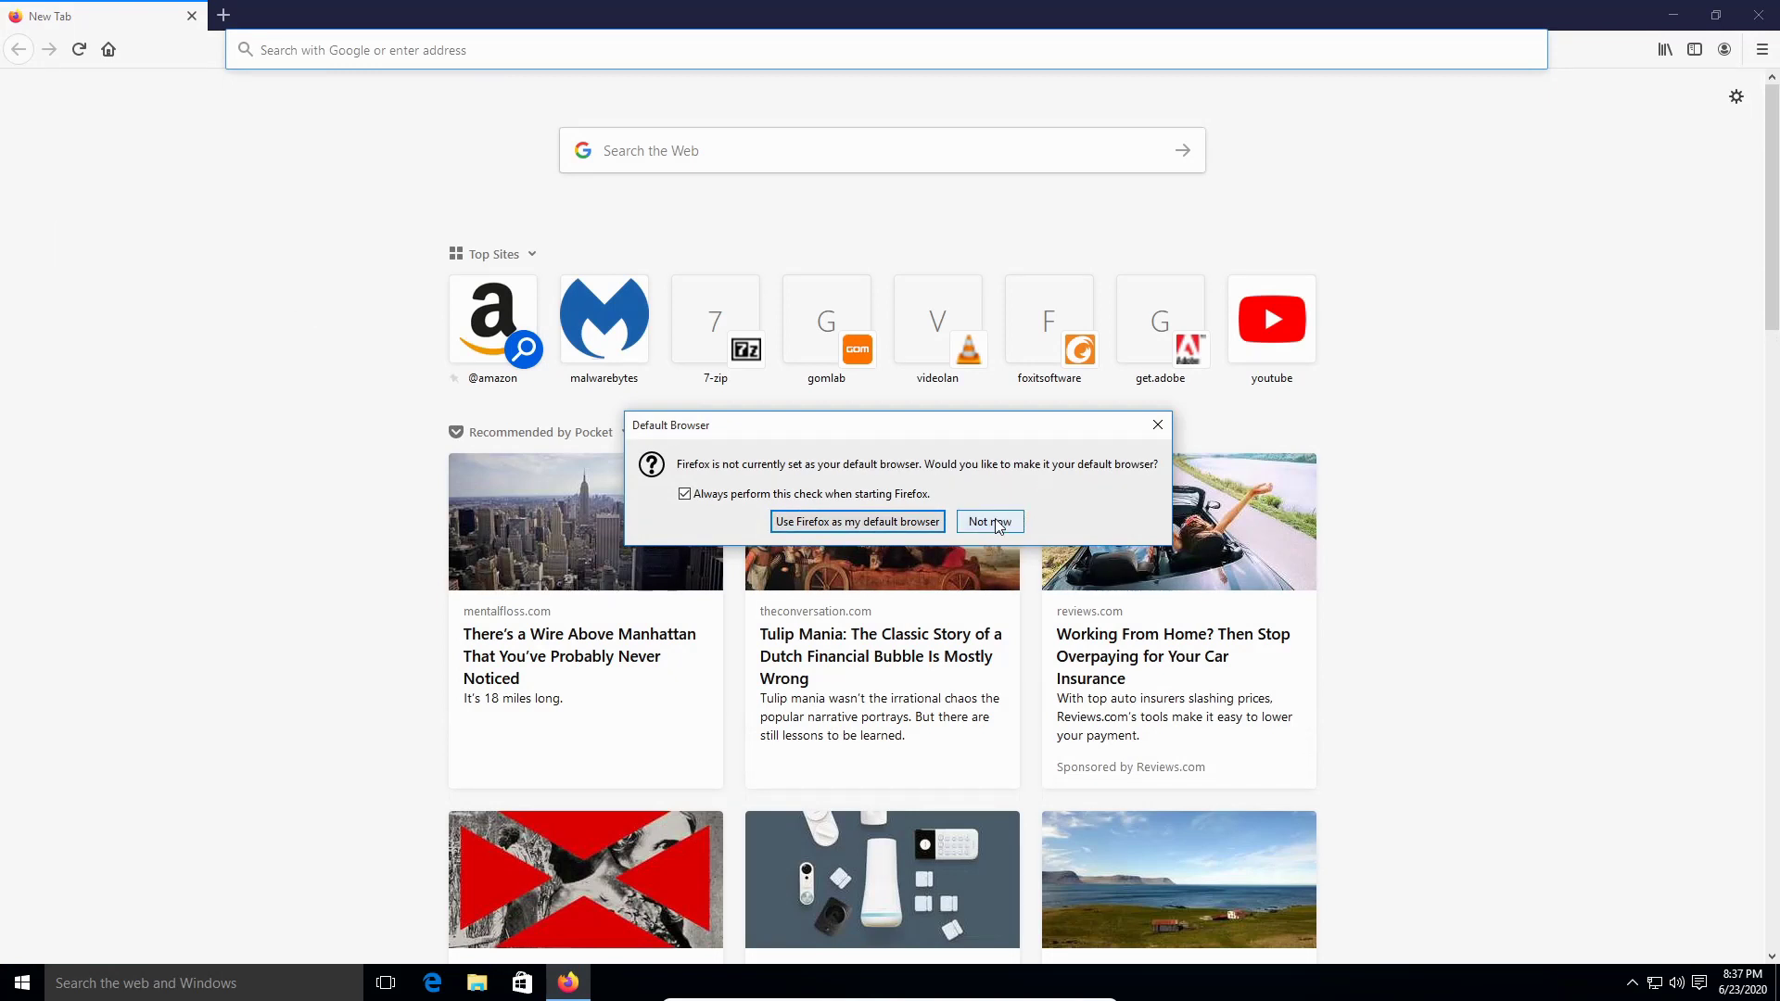
{"action": "left_click", "coordinate": [996, 524]}
{"action": "left_click", "coordinate": [437, 44]}
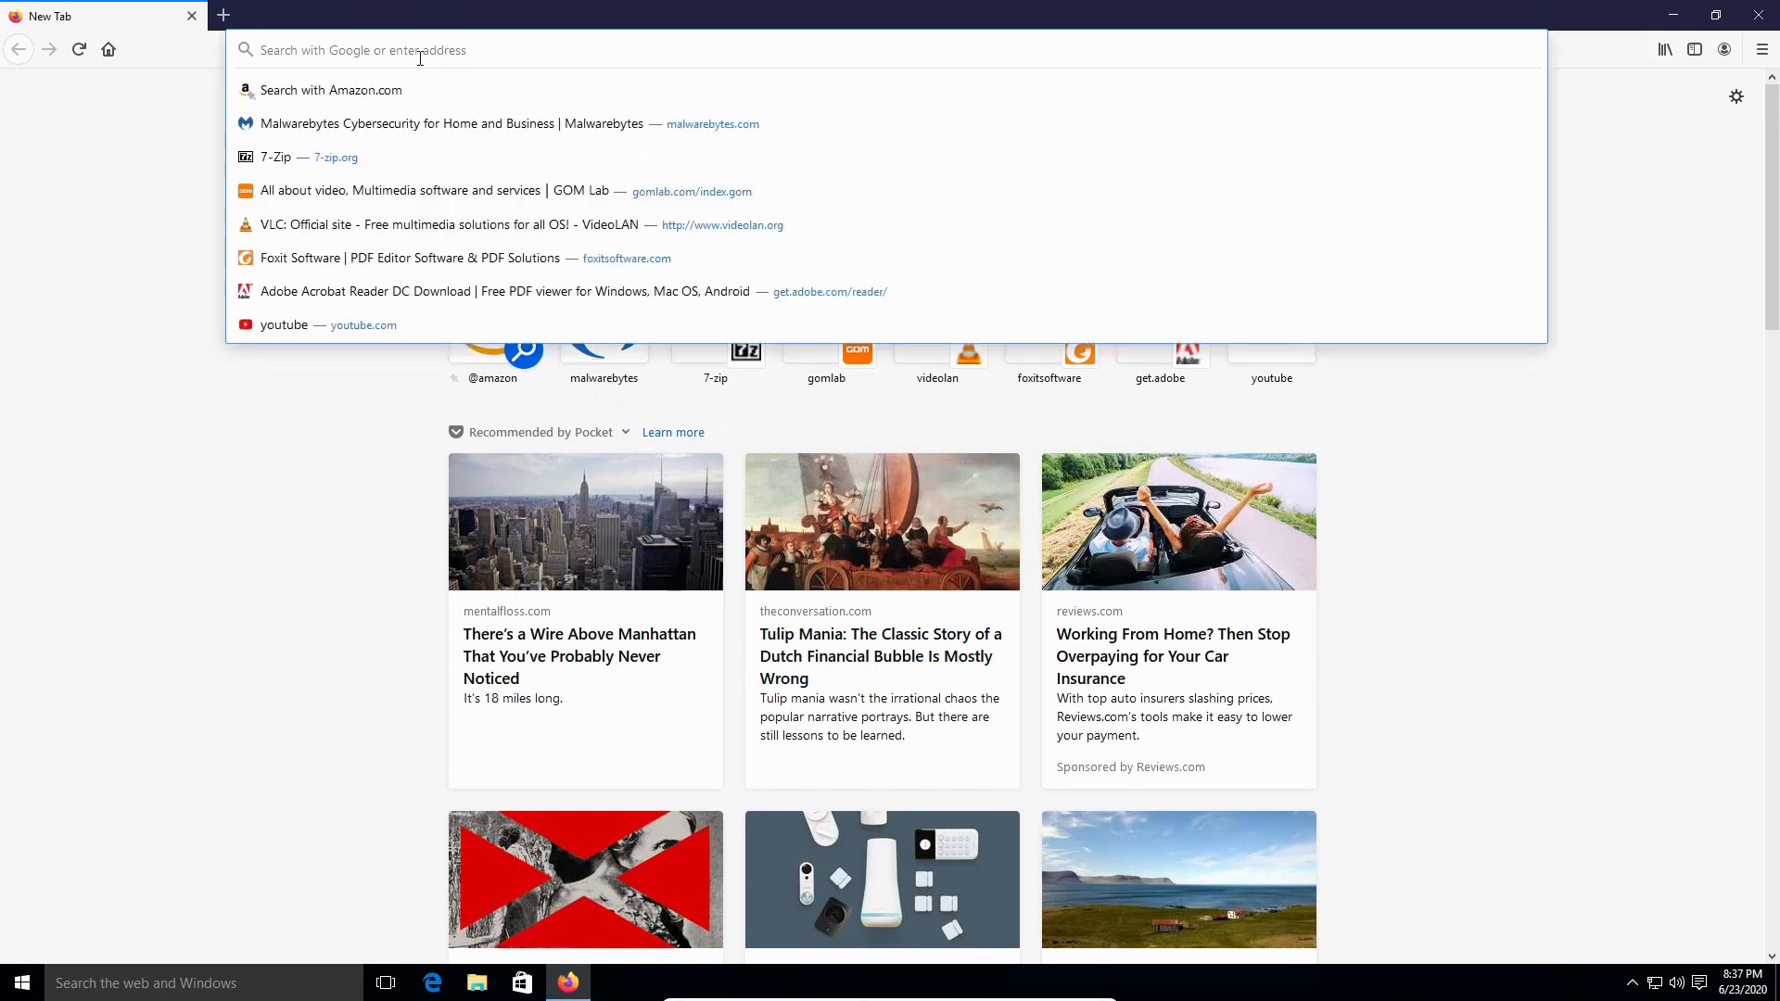
{"action": "type", "text": "www."}
{"action": "type", "text": "gomlab"}
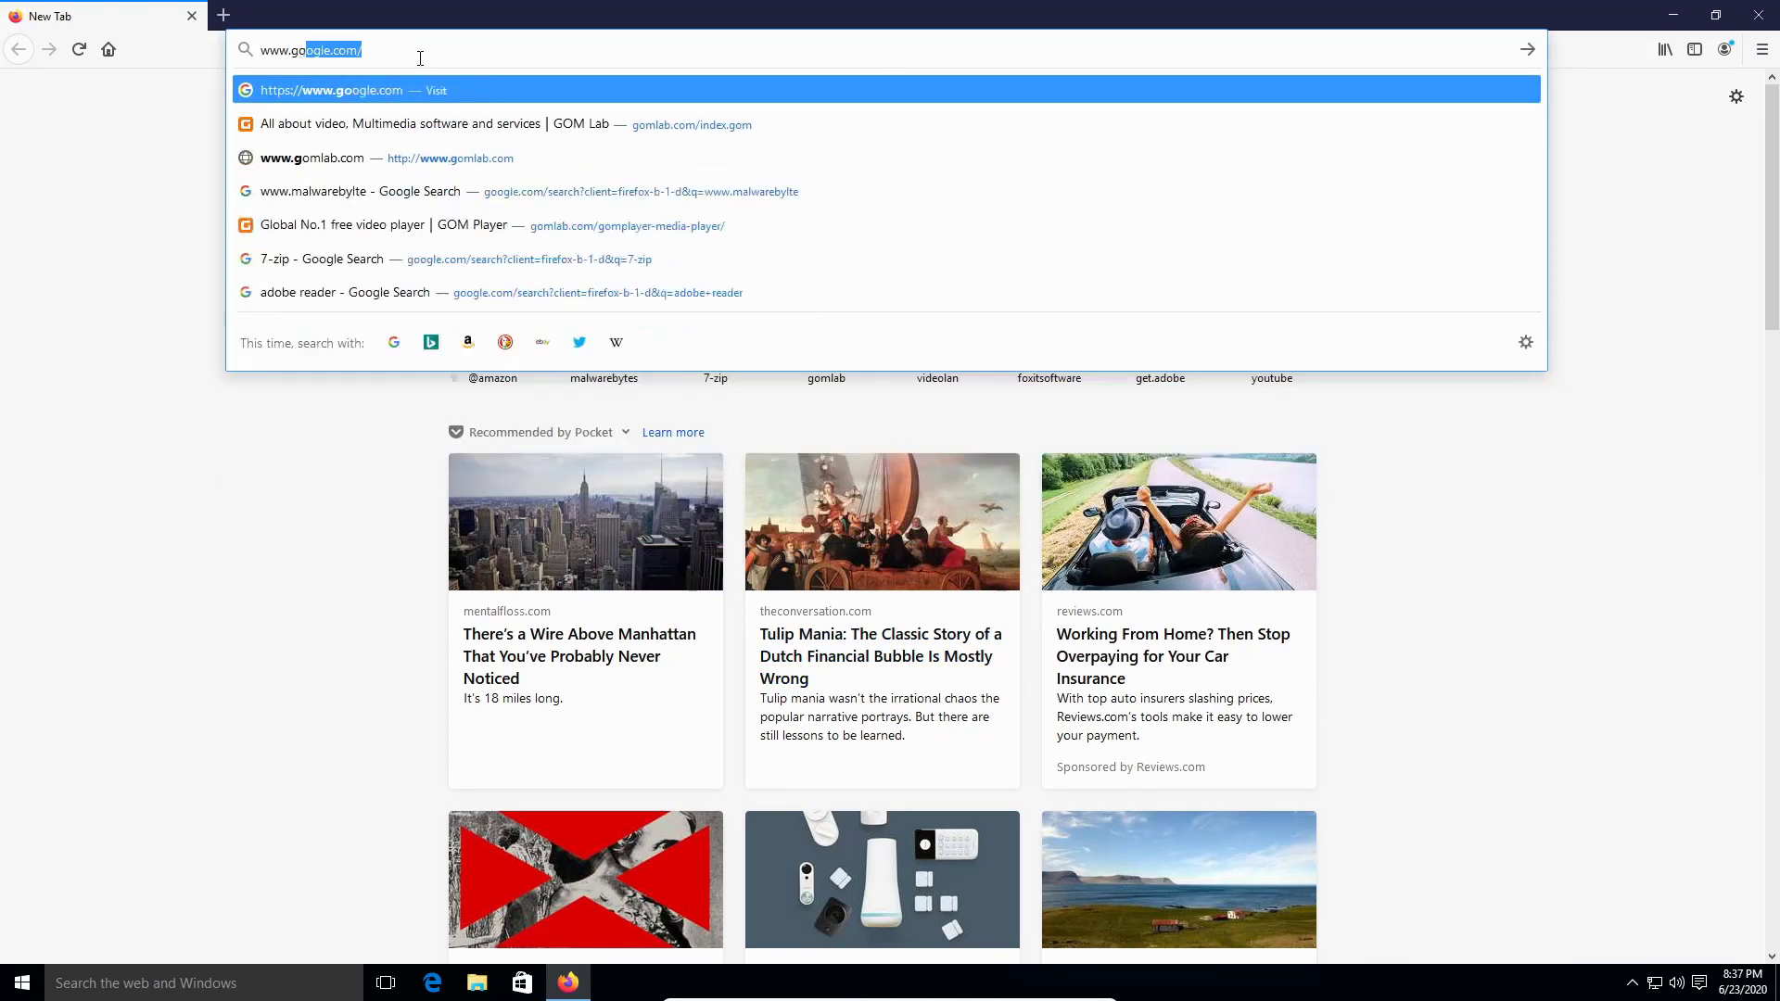
{"action": "type", "text": ".com"}
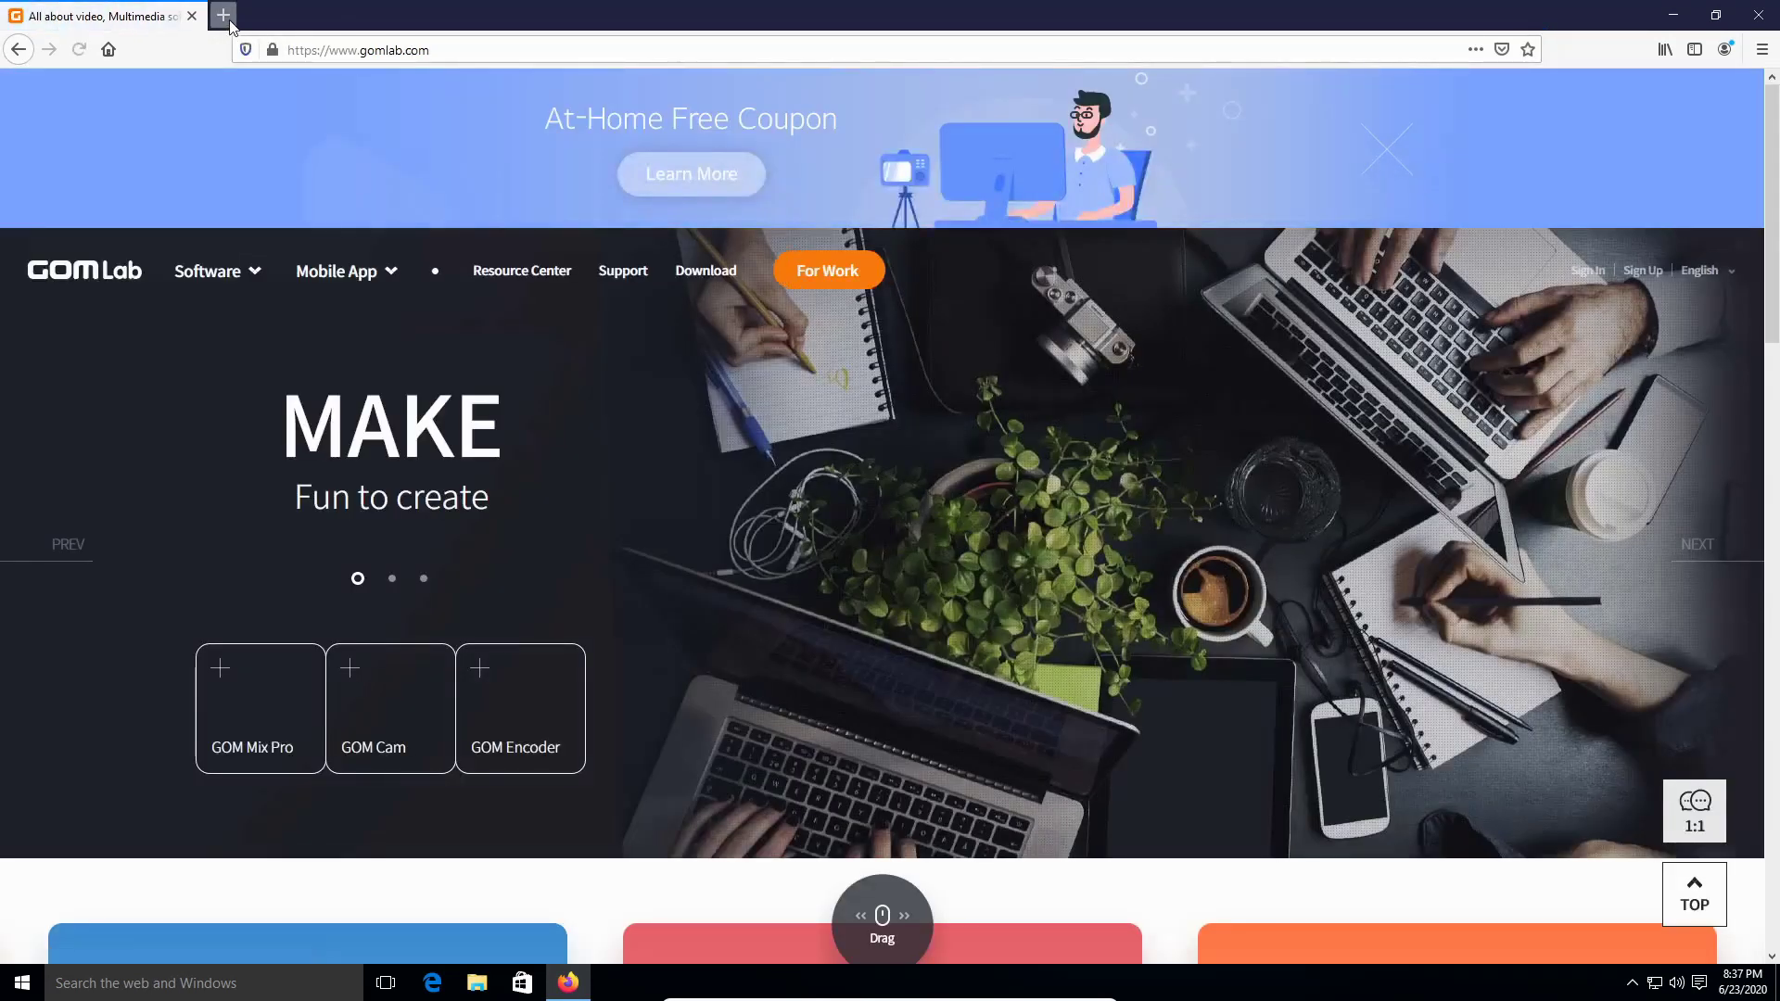
Search Google for 'gom player' in a new second tab.
{"action": "left_click", "coordinate": [223, 18]}
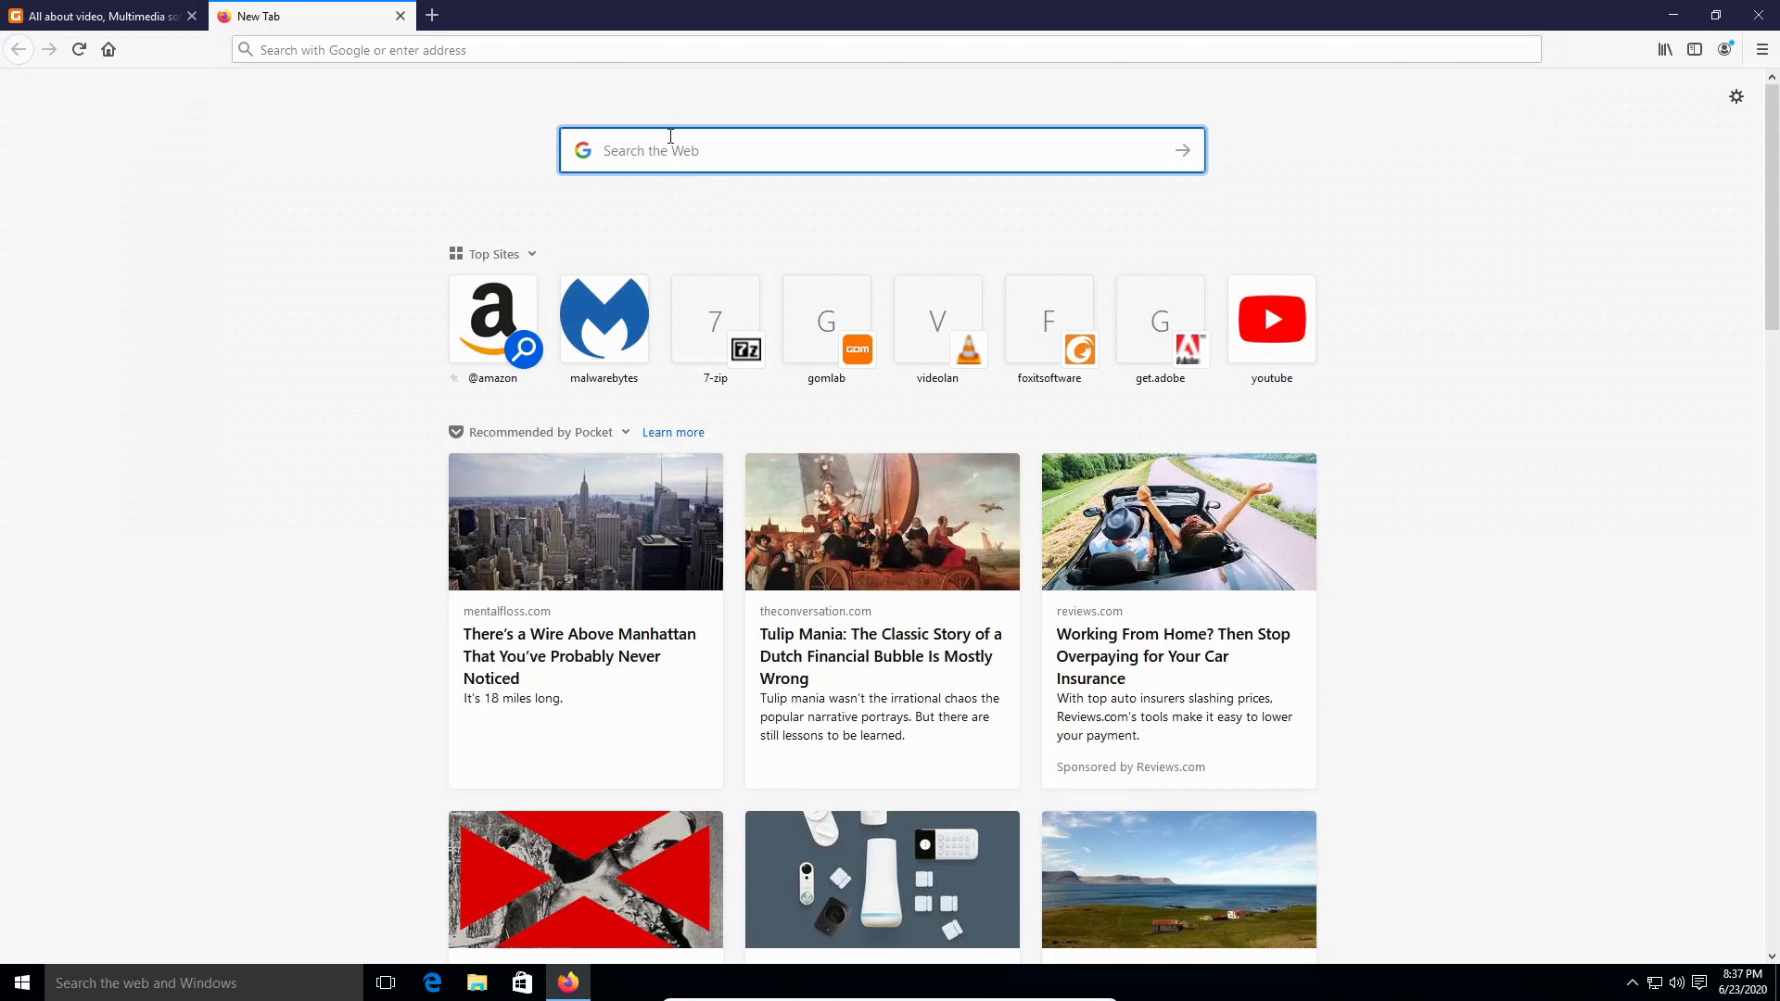
{"action": "type", "text": "gom pla"}
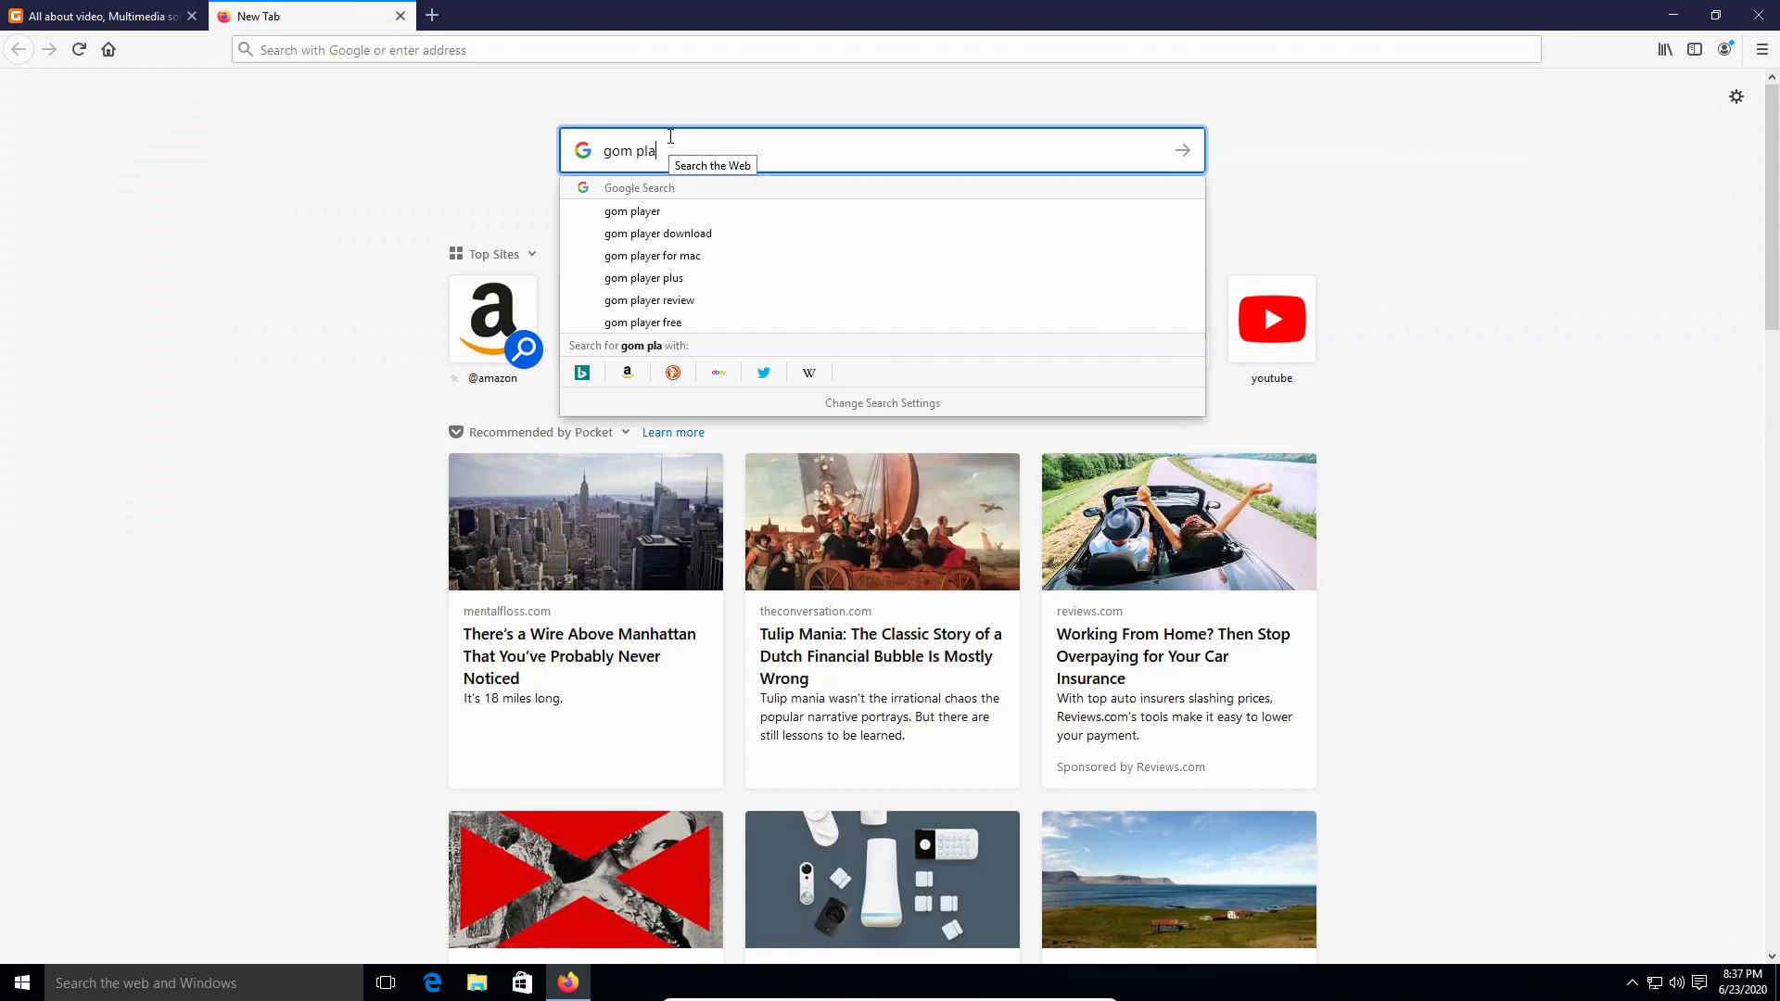
{"action": "type", "text": "yer"}
{"action": "key", "text": "Return"}
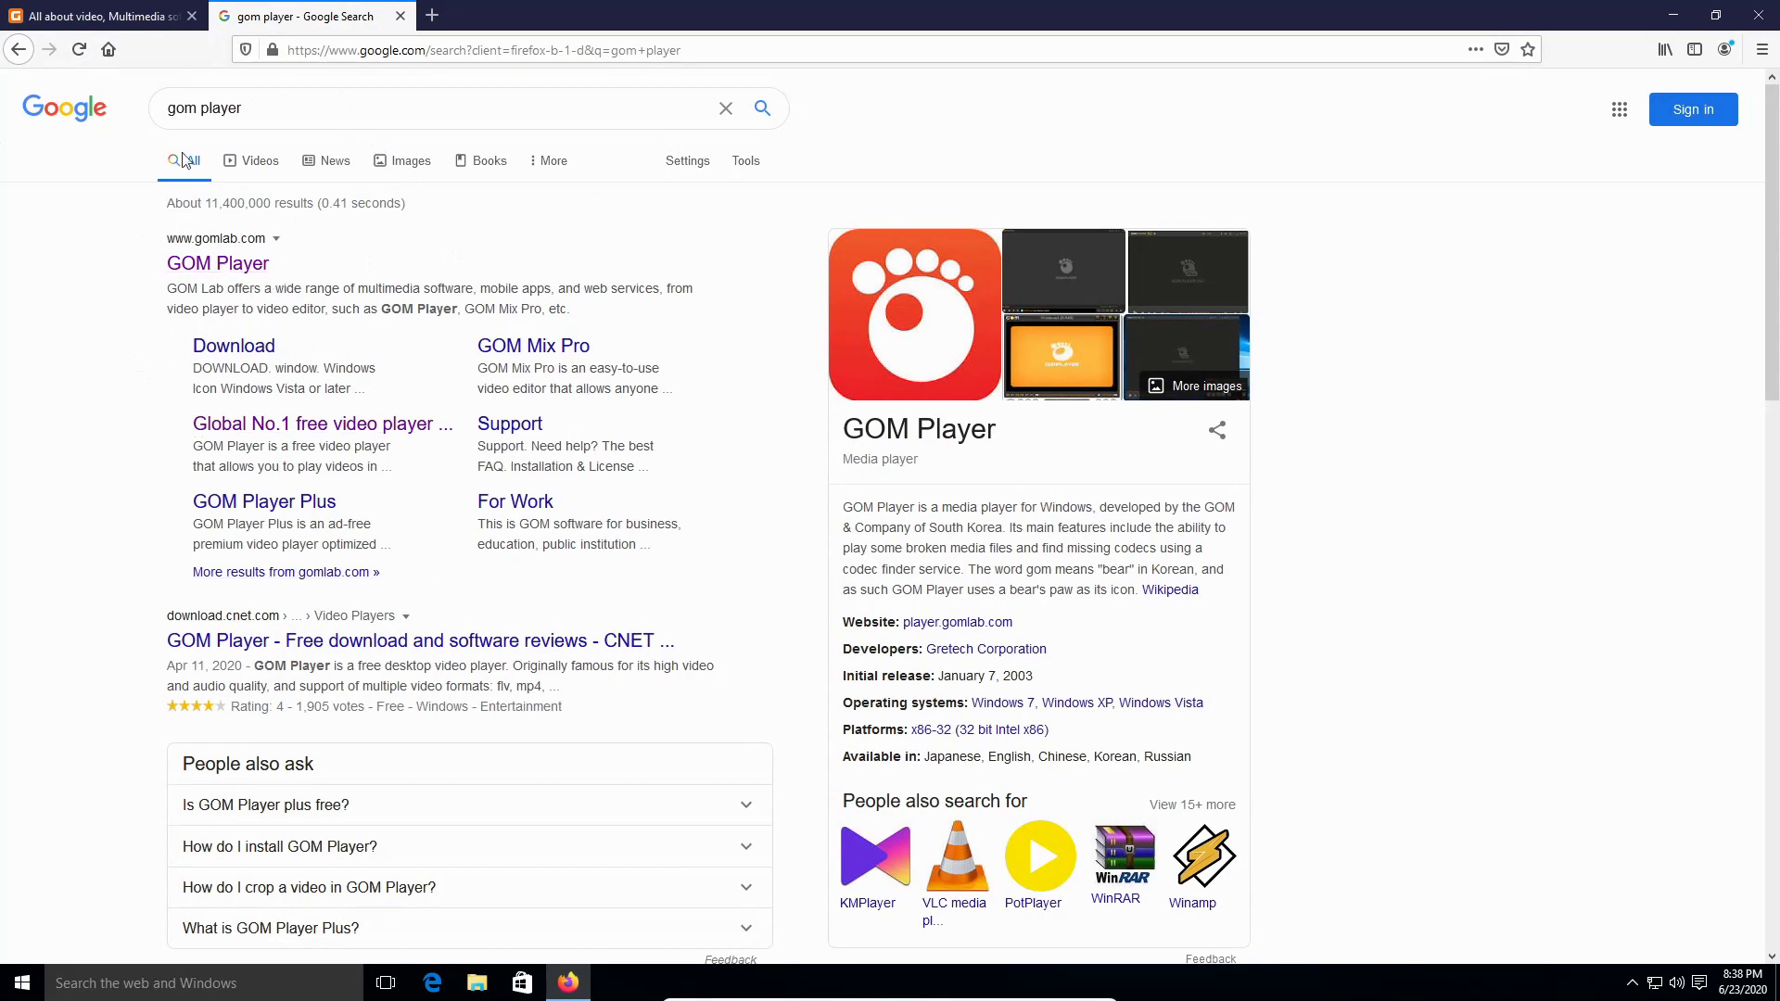
Back on gomlab.com, close the coupon banner and open the GOM Player product page via Software.
{"action": "left_click", "coordinate": [97, 16]}
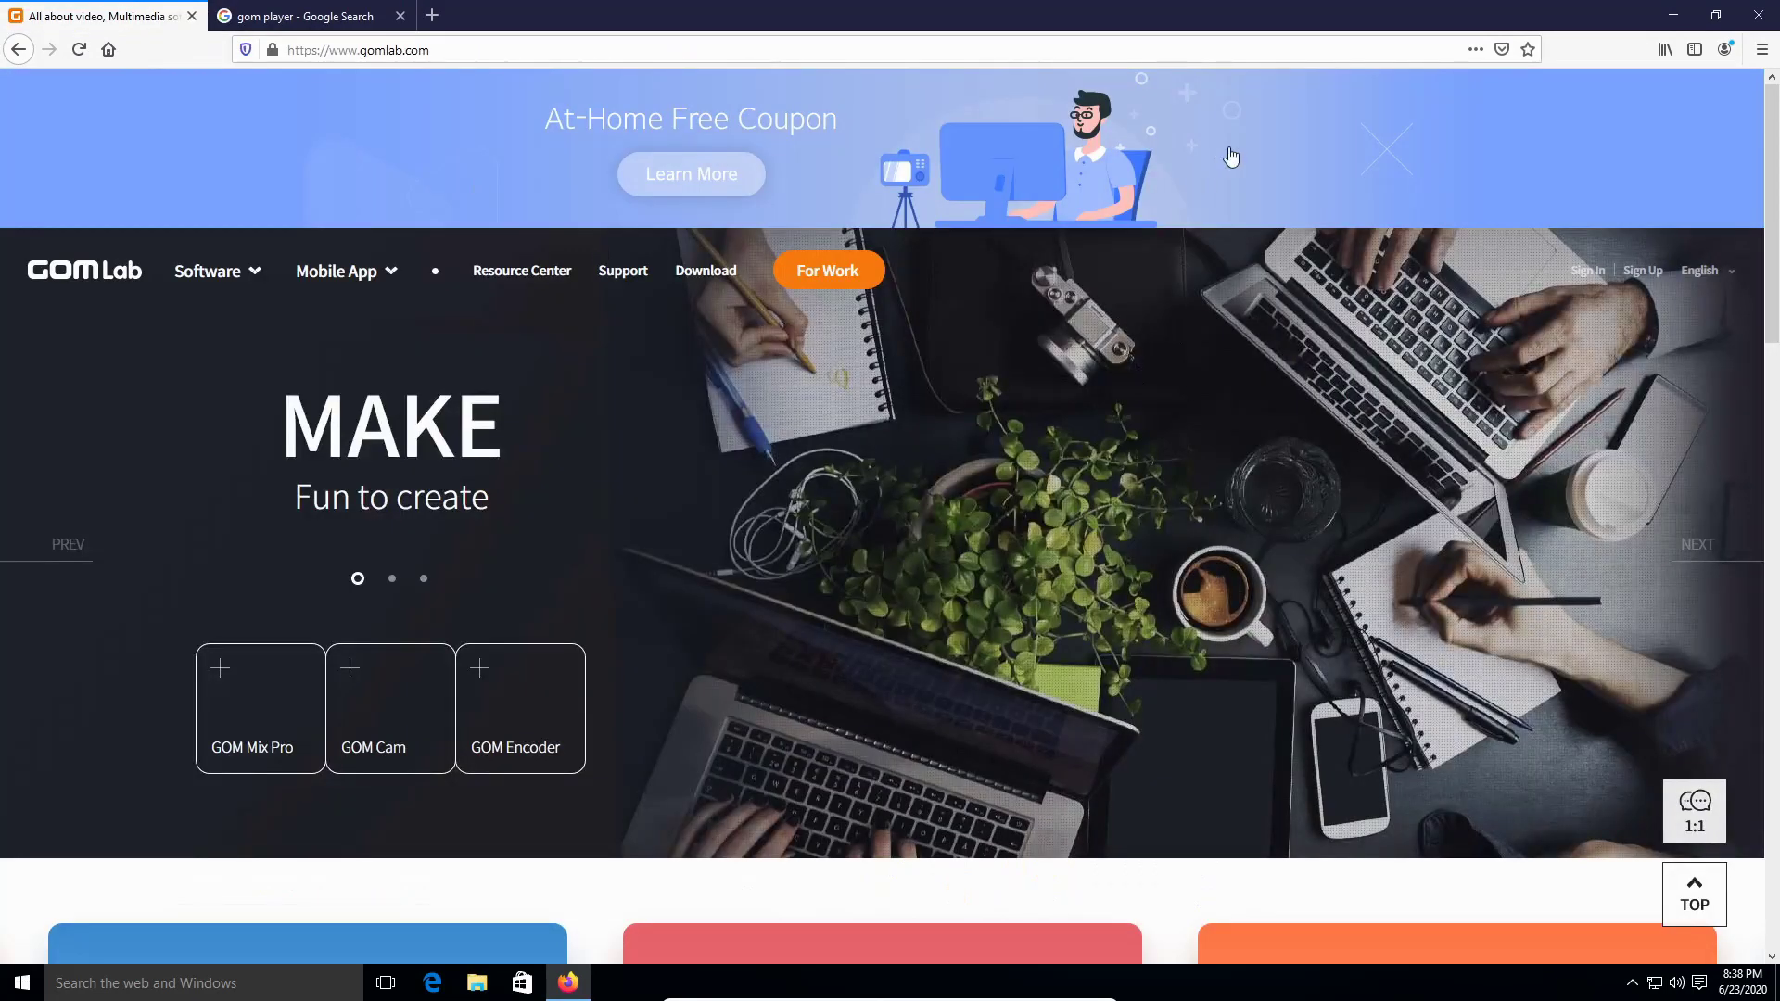
{"action": "left_click", "coordinate": [1390, 146]}
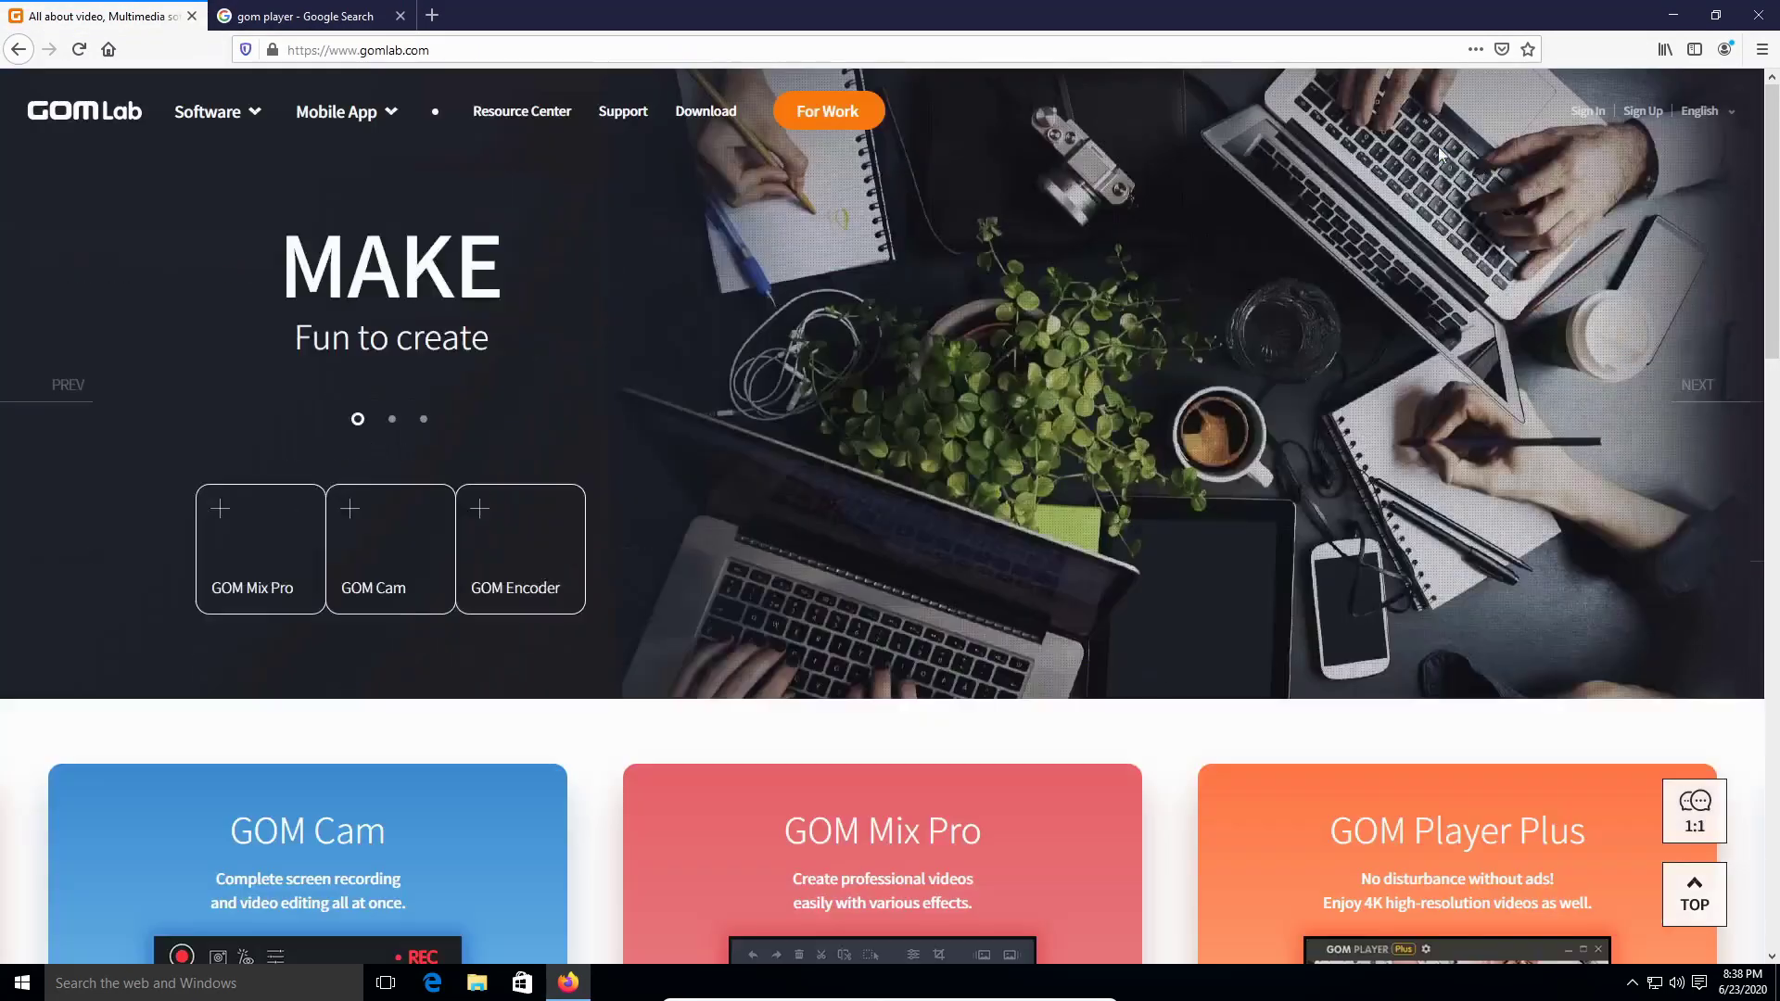
{"action": "left_click", "coordinate": [209, 126]}
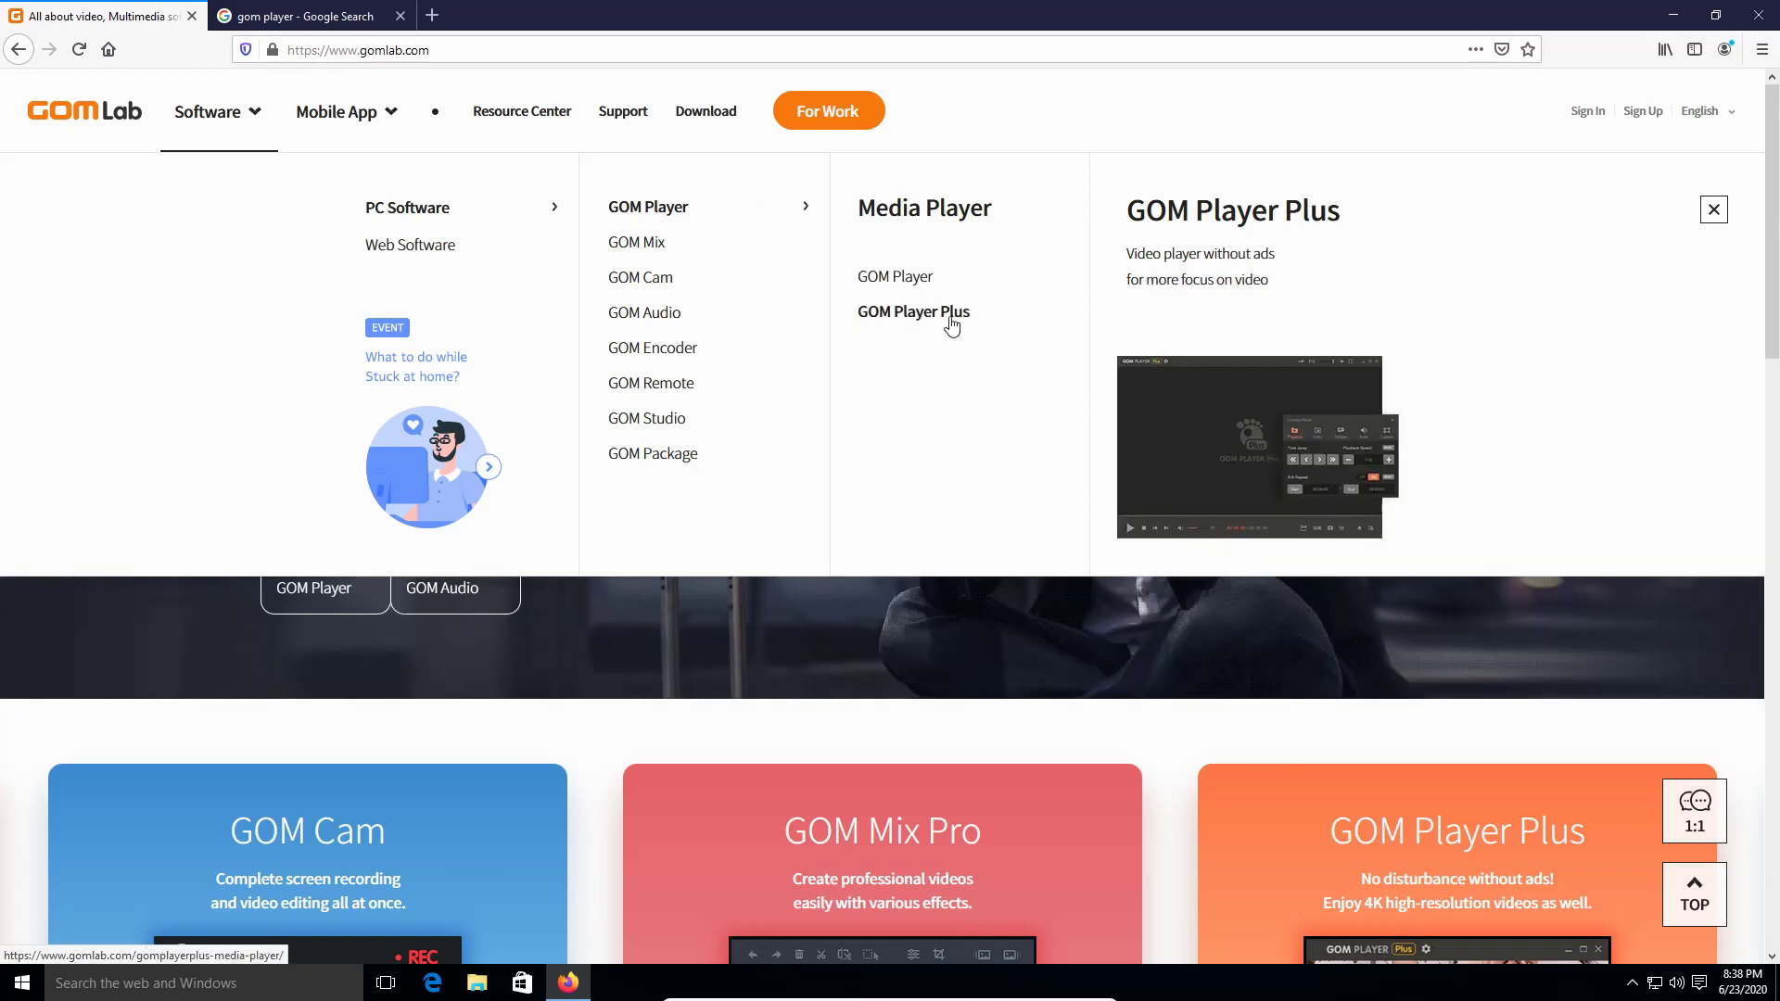
{"action": "left_click", "coordinate": [903, 276]}
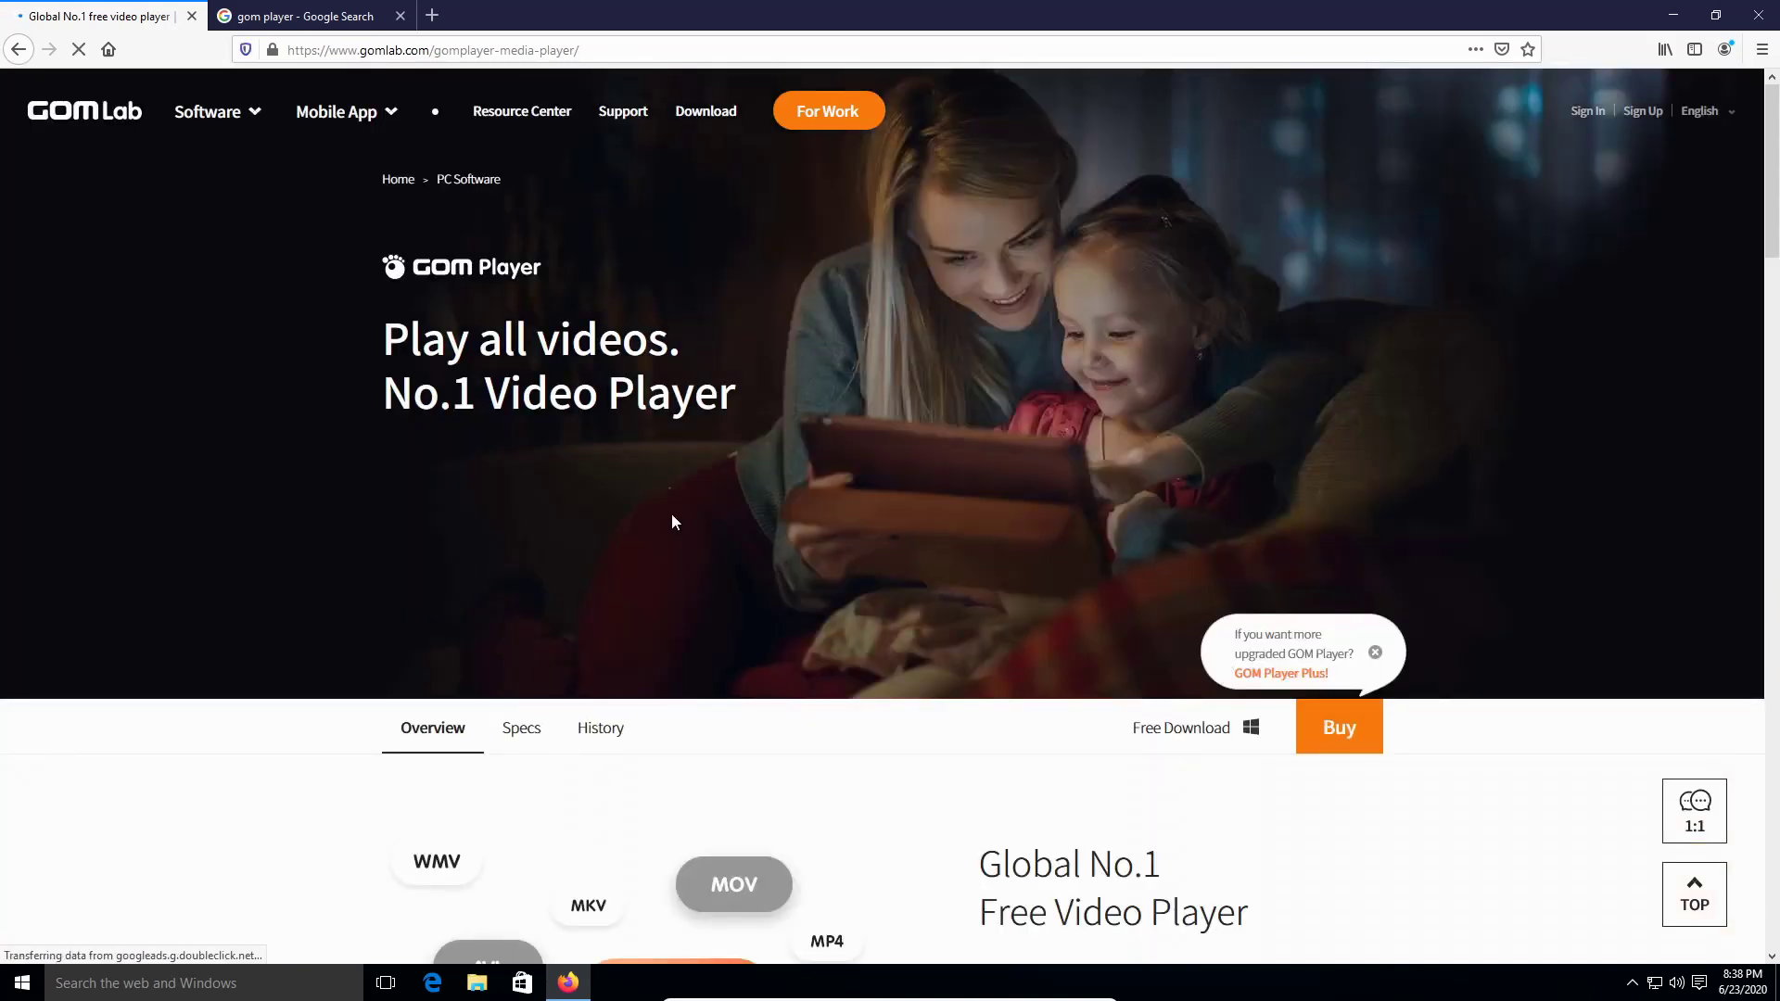
Scroll the GOM Player page down to the Download GOM Player banner.
{"action": "scroll", "coordinate": [671, 513], "scroll_direction": "down", "scroll_amount": 5}
{"action": "scroll", "coordinate": [838, 530], "scroll_direction": "down", "scroll_amount": 10}
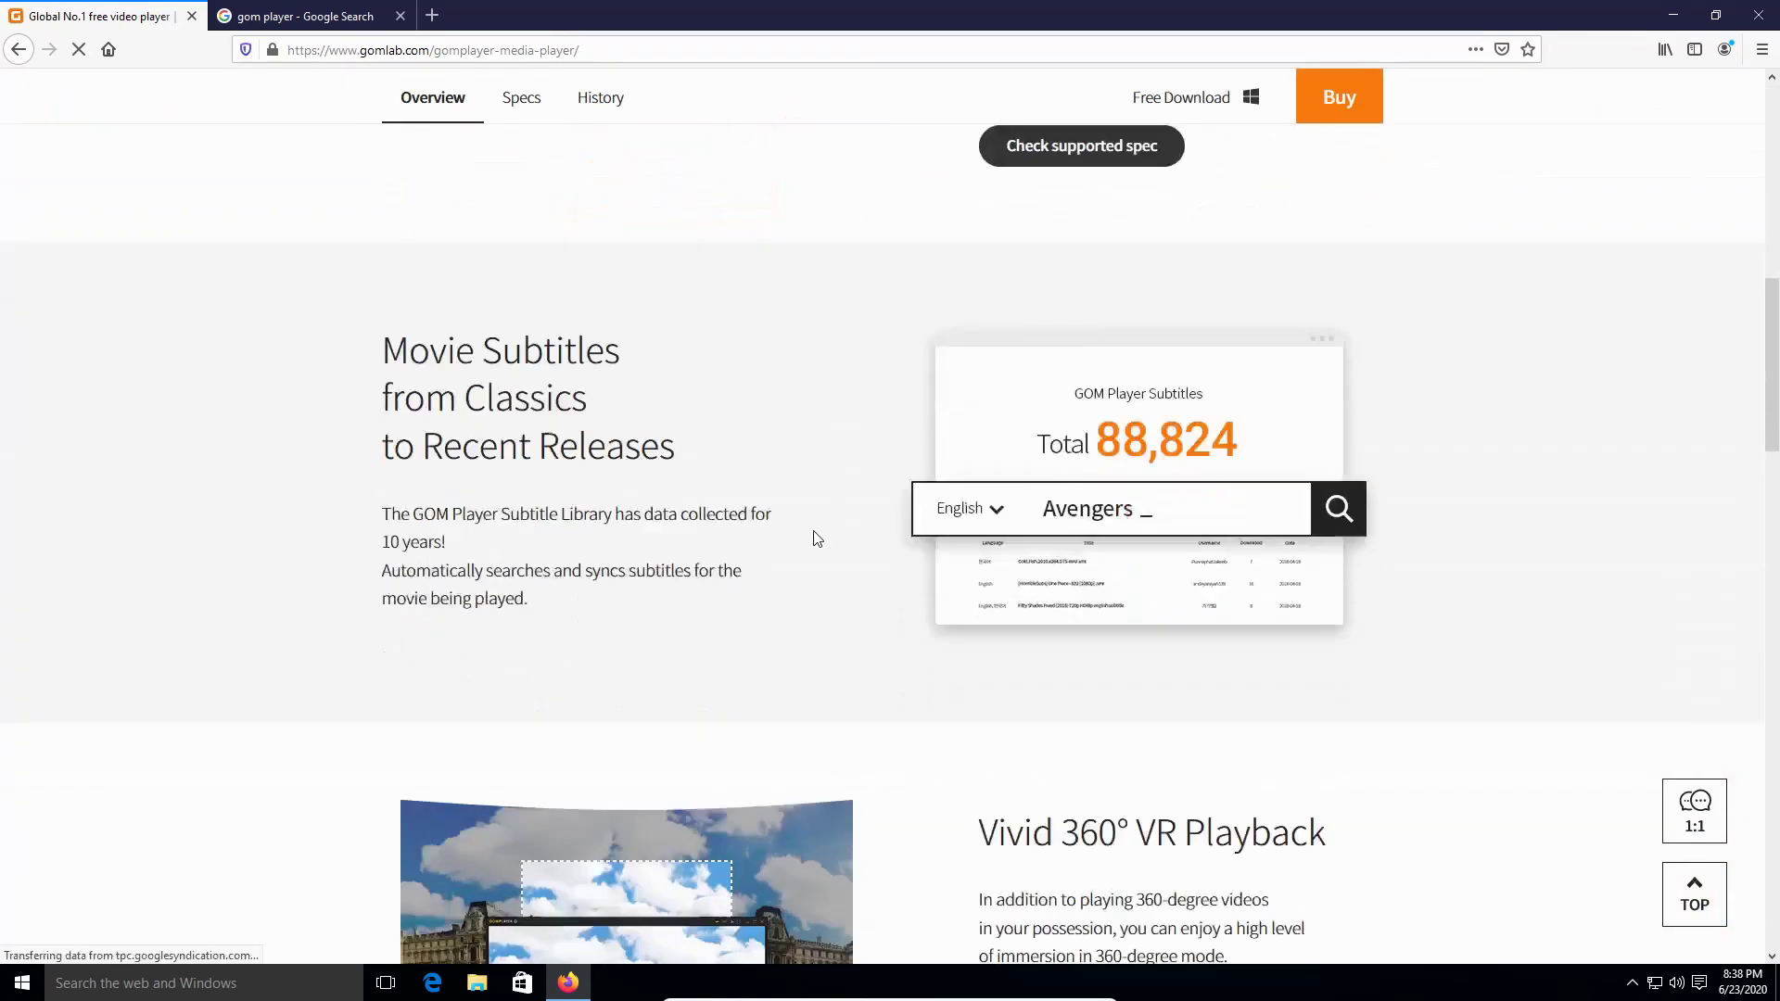
{"action": "scroll", "coordinate": [812, 538], "scroll_direction": "down", "scroll_amount": 3}
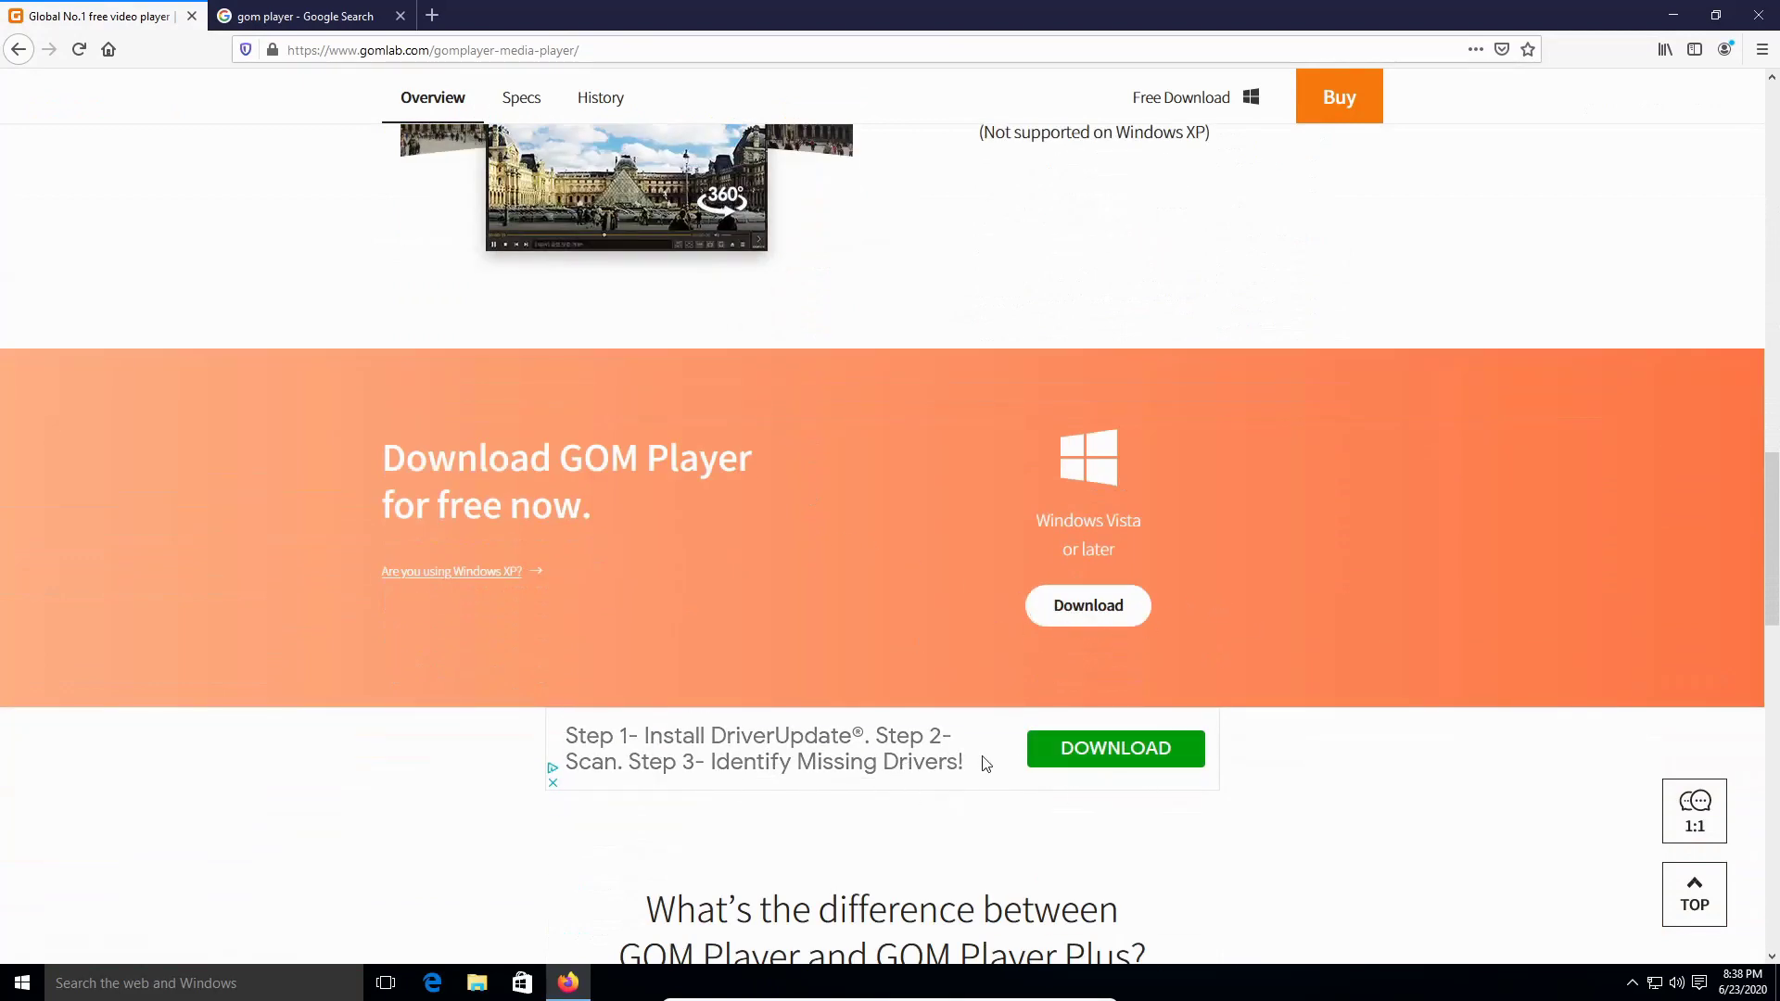
{"action": "scroll", "coordinate": [1053, 615], "scroll_direction": "down", "scroll_amount": 2}
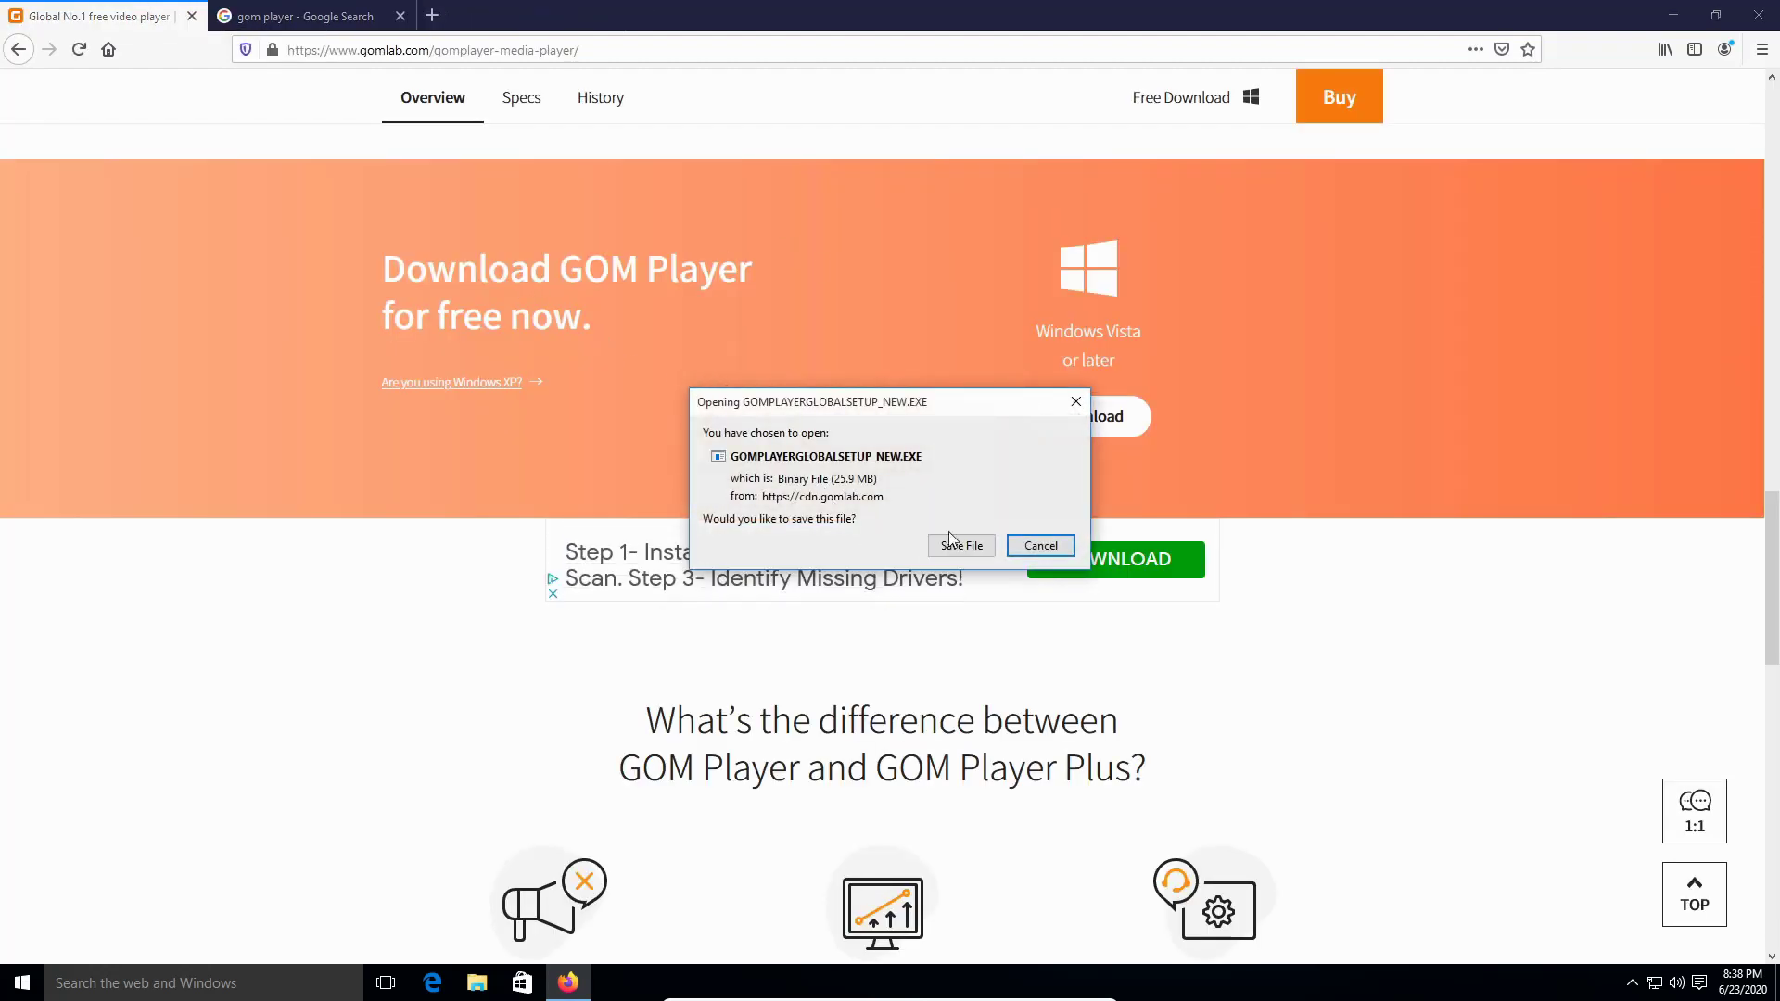
Save GOMPLAYERGLOBALSETUP_NEW.EXE and show it finished in the downloads panel.
{"action": "left_click", "coordinate": [960, 543]}
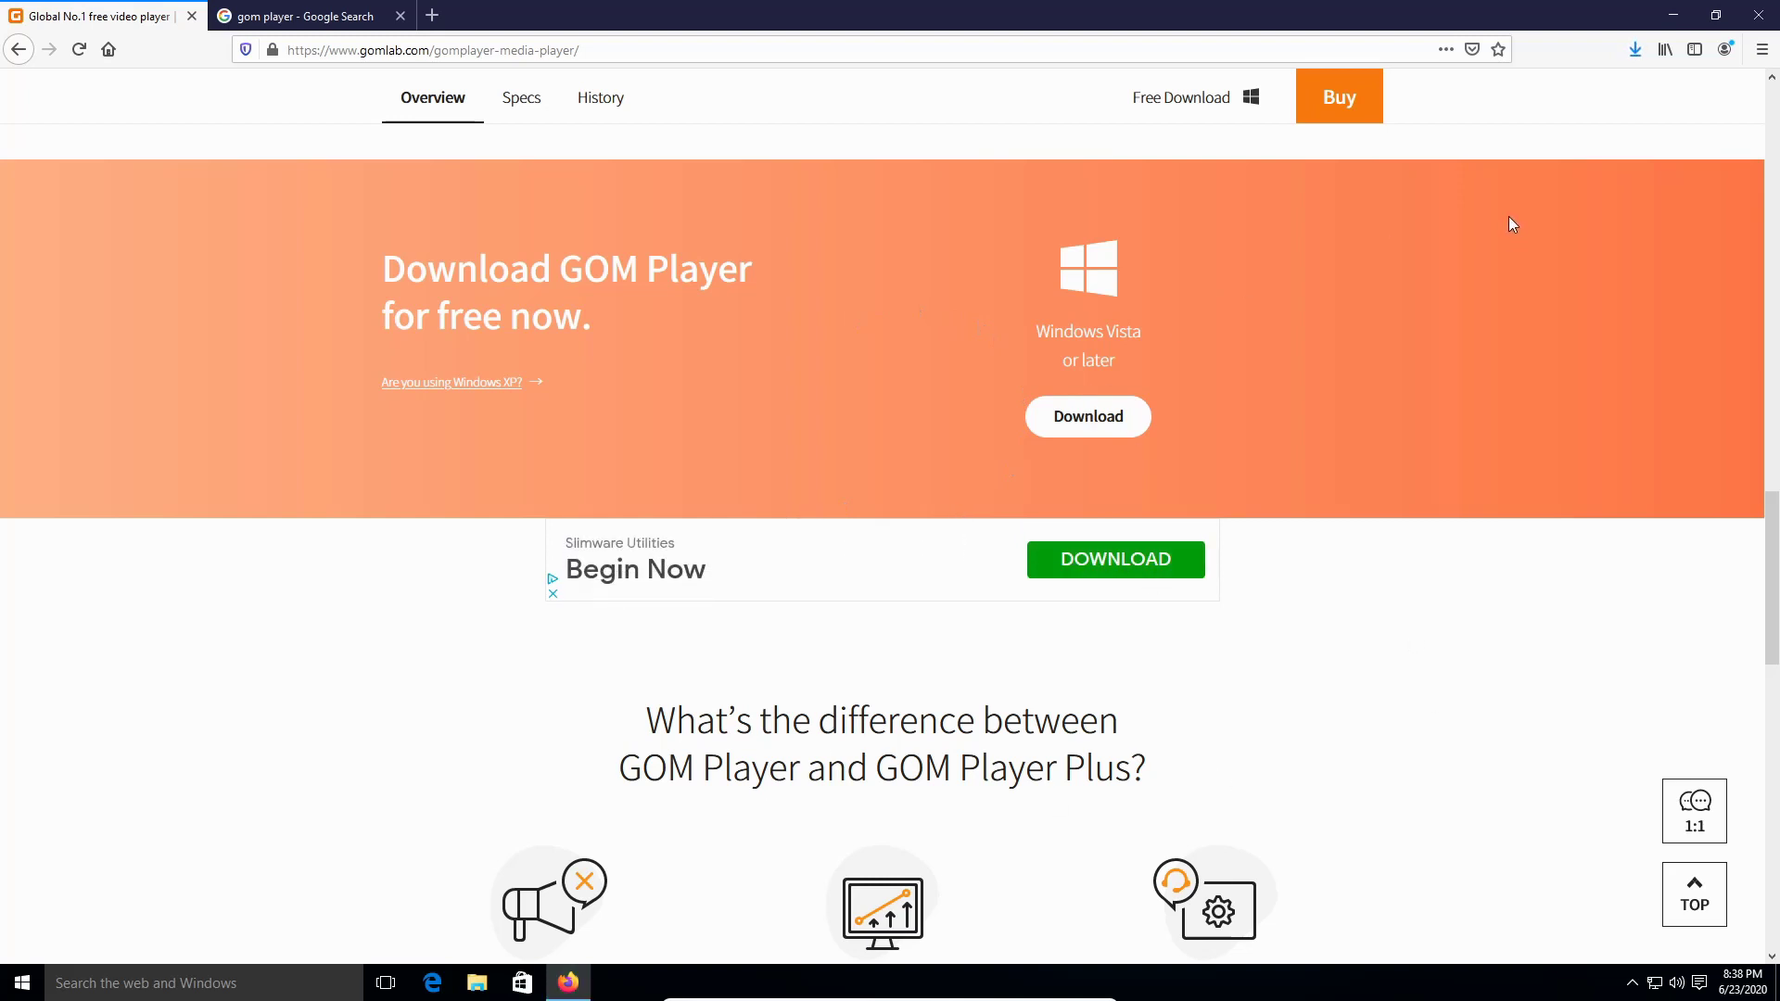
{"action": "left_click", "coordinate": [1636, 57]}
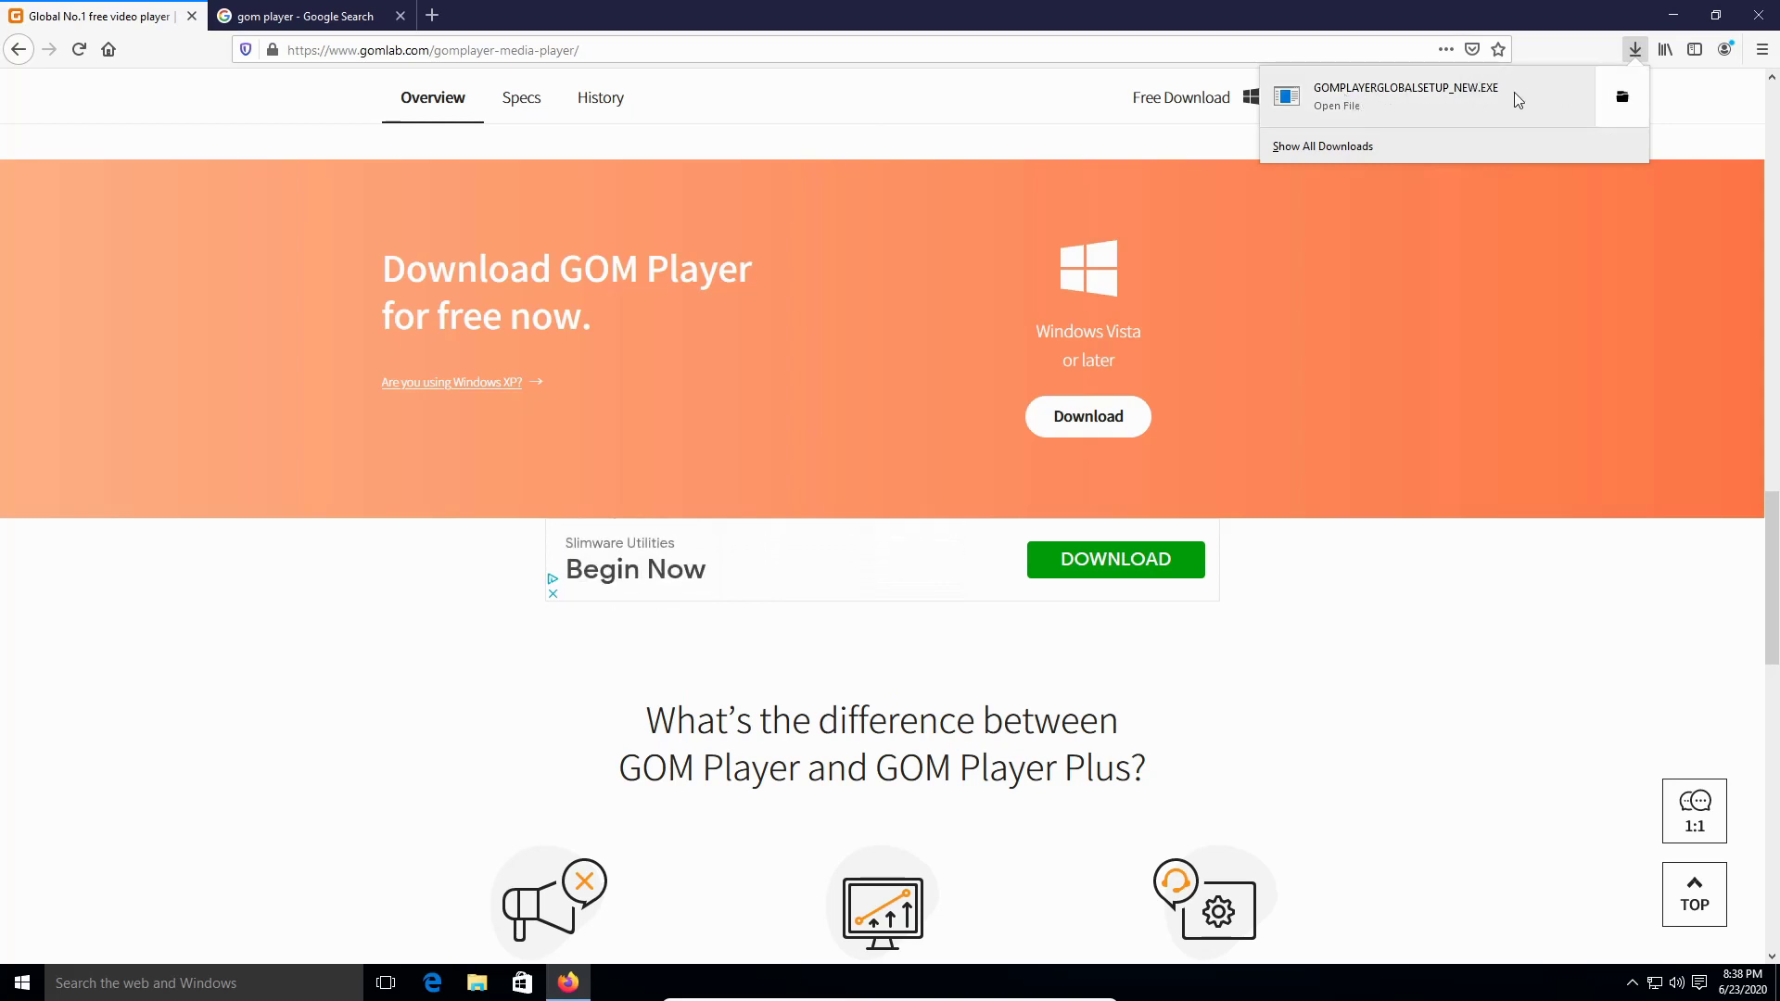
Open the installer's Downloads folder, minimize Firefox, and move the Explorer window to the centre.
{"action": "left_click", "coordinate": [1622, 98]}
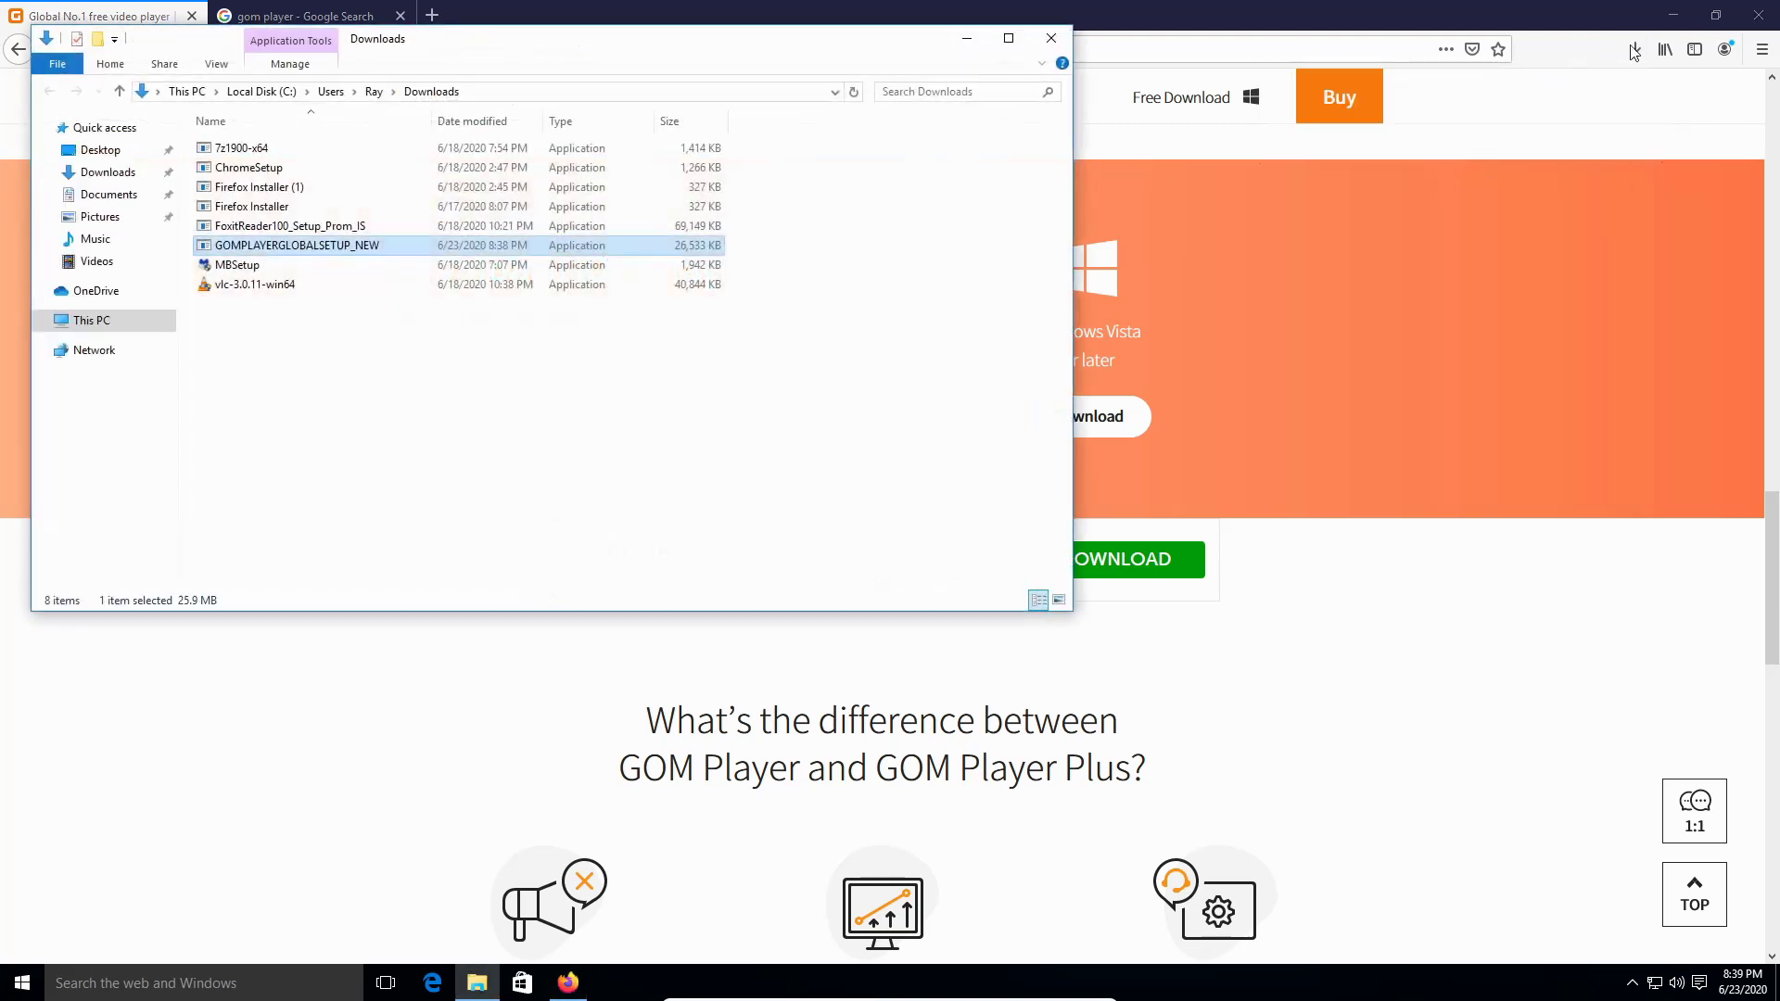
{"action": "left_click", "coordinate": [1677, 14]}
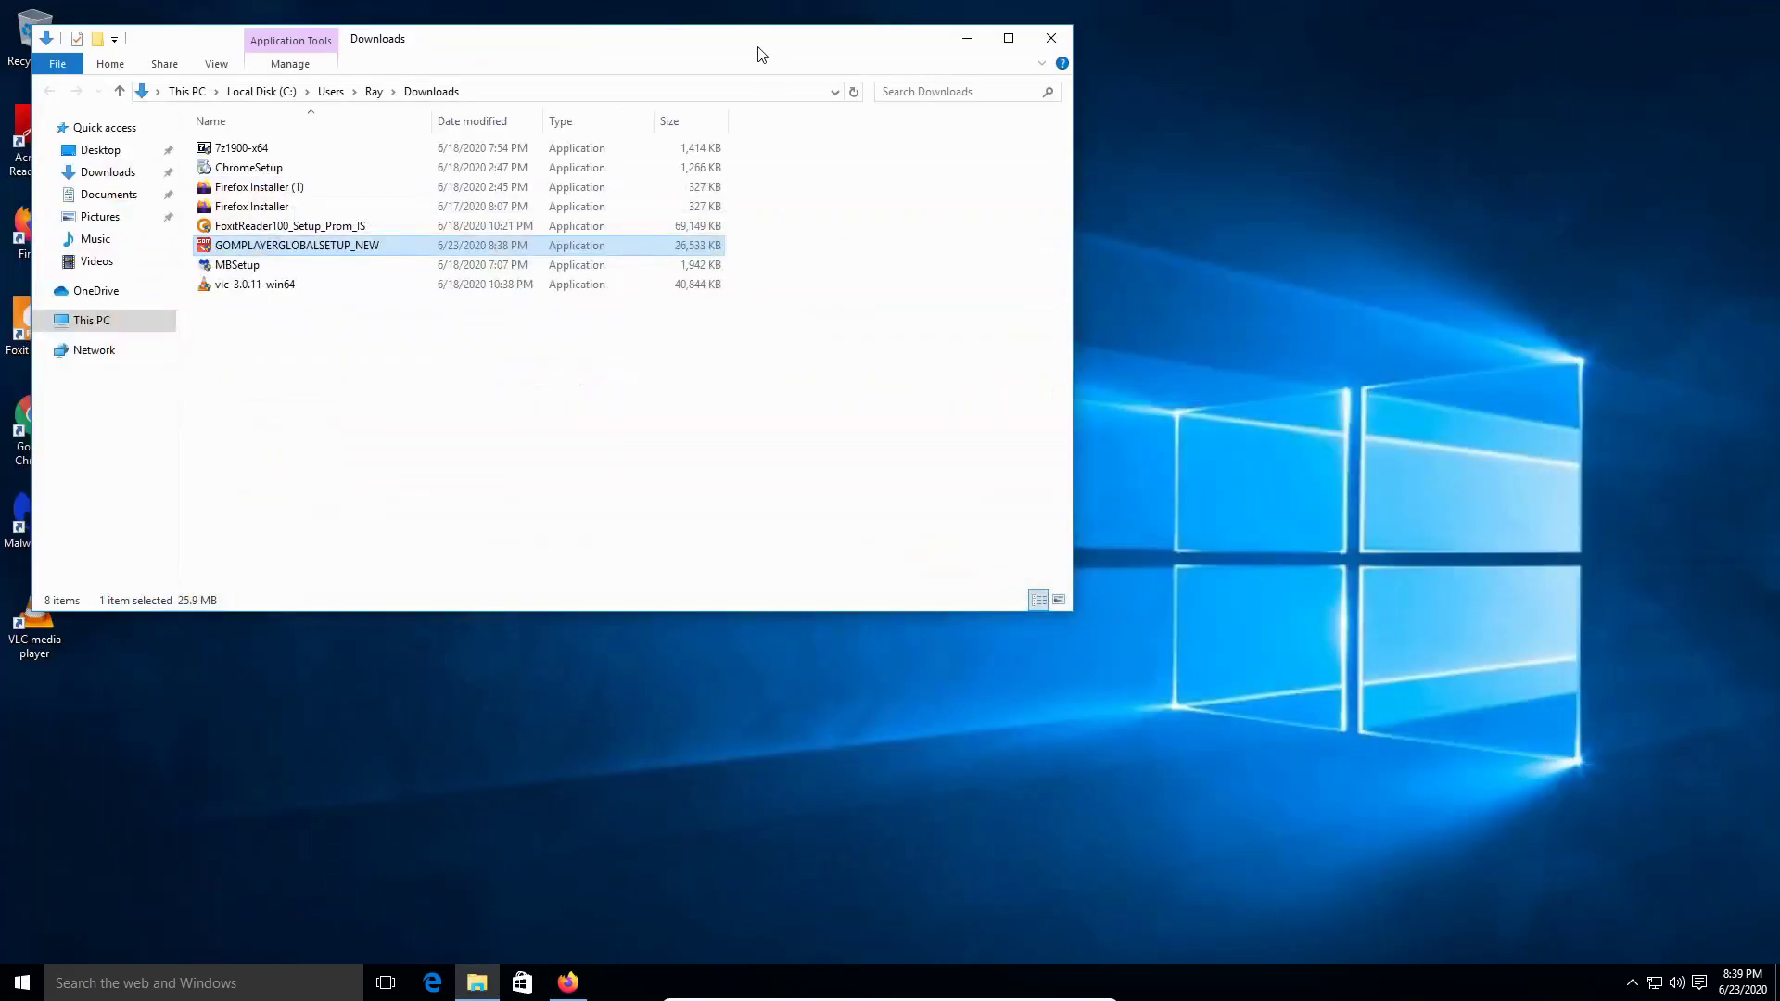
{"action": "mouse_move", "coordinate": [760, 53]}
{"action": "left_mouse_down"}
{"action": "mouse_move", "coordinate": [866, 48]}
{"action": "mouse_move", "coordinate": [786, 68]}
{"action": "mouse_move", "coordinate": [1019, 129]}
{"action": "left_mouse_up"}
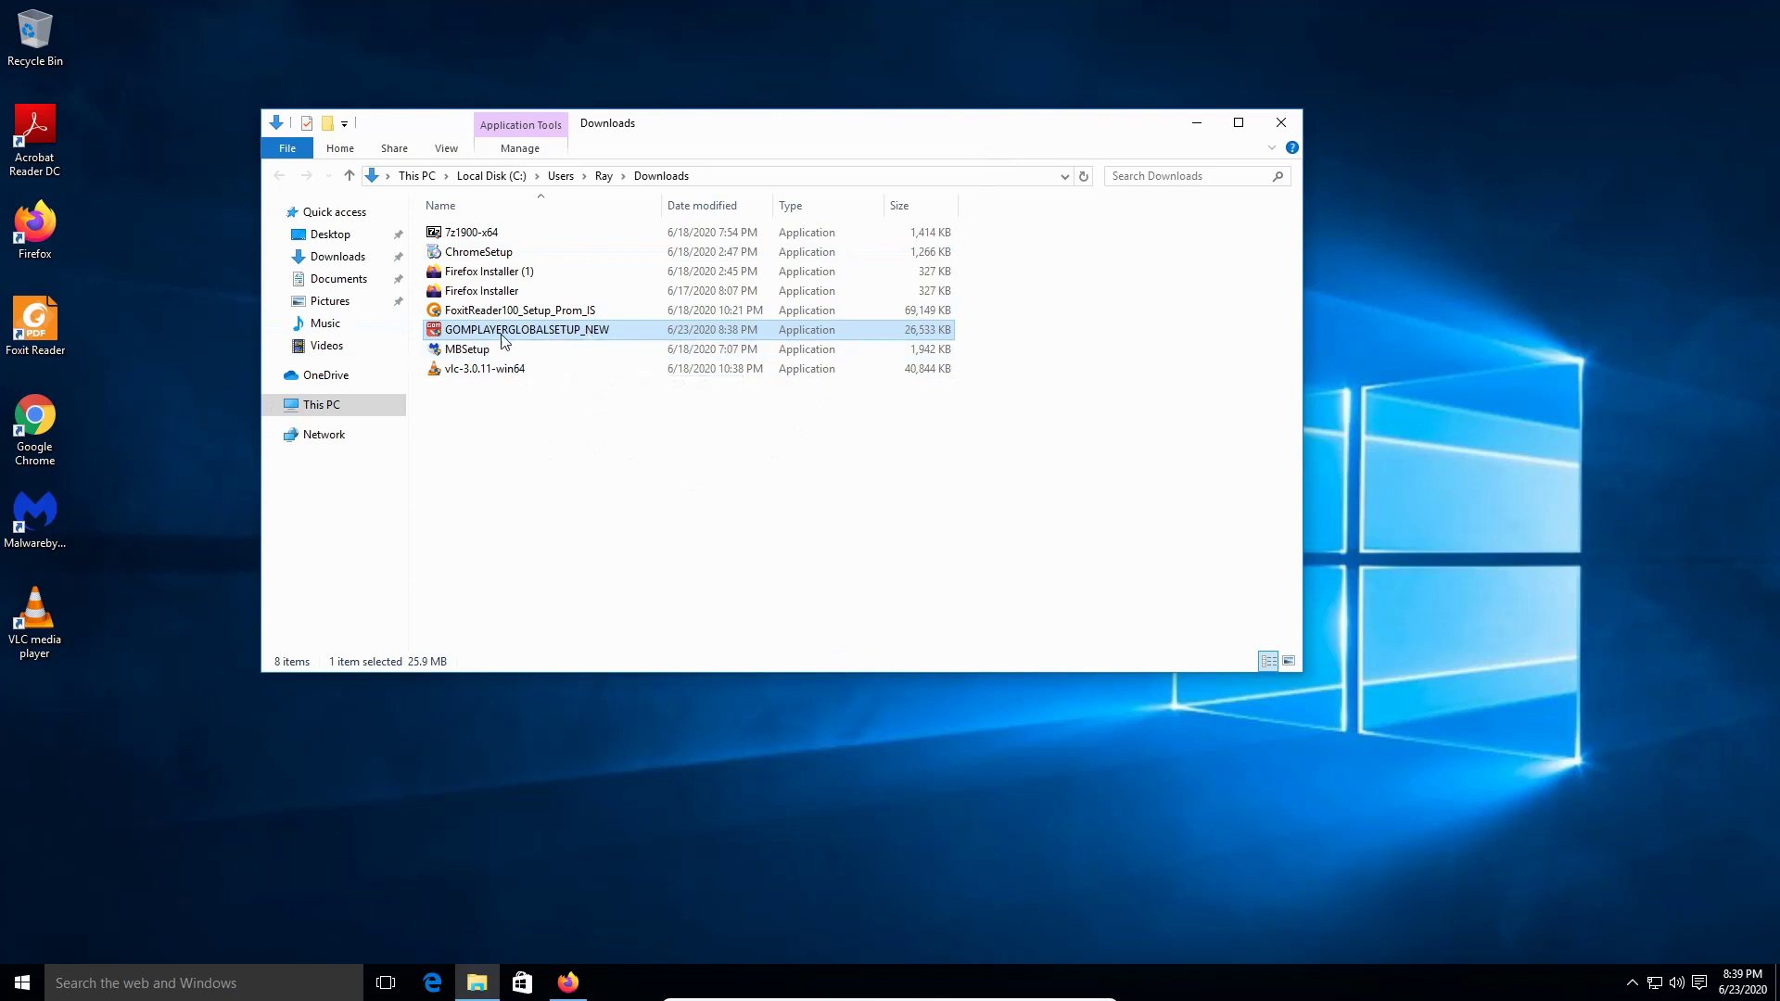
Run GOMPLAYERGLOBALSETUP_NEW with admin approval, close Downloads, and keep English as installer language.
{"action": "double_click", "coordinate": [932, 333]}
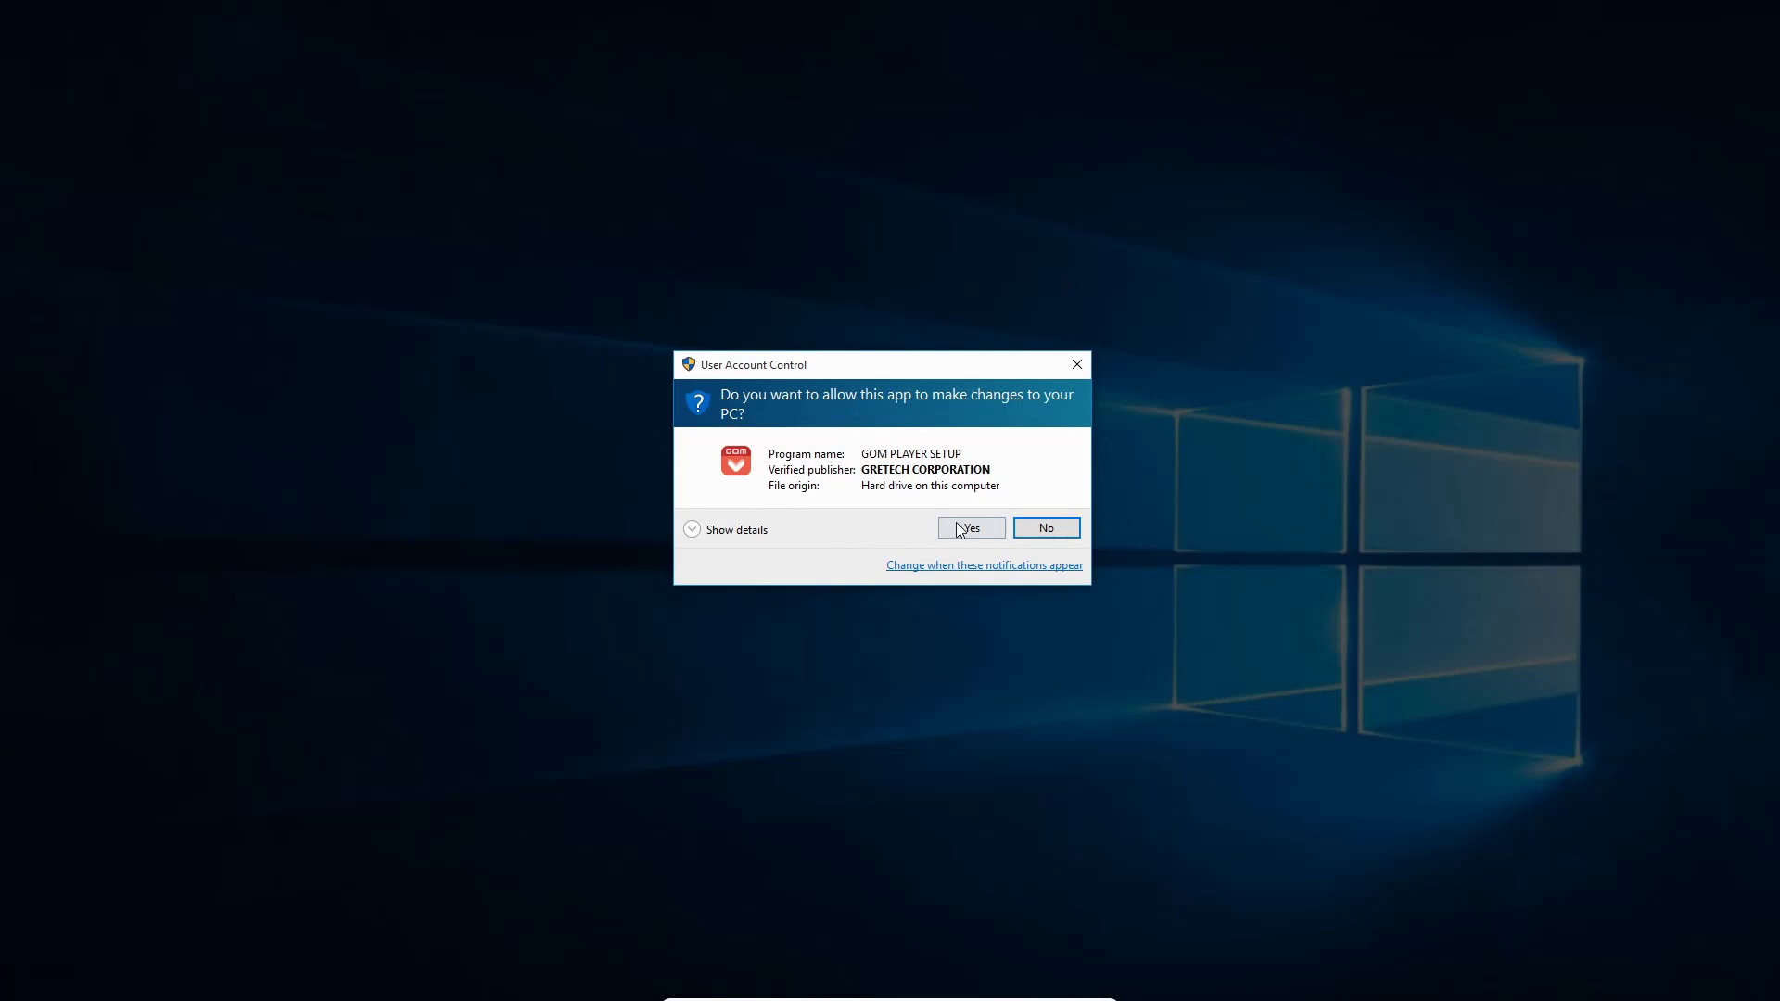
{"action": "left_click", "coordinate": [964, 530]}
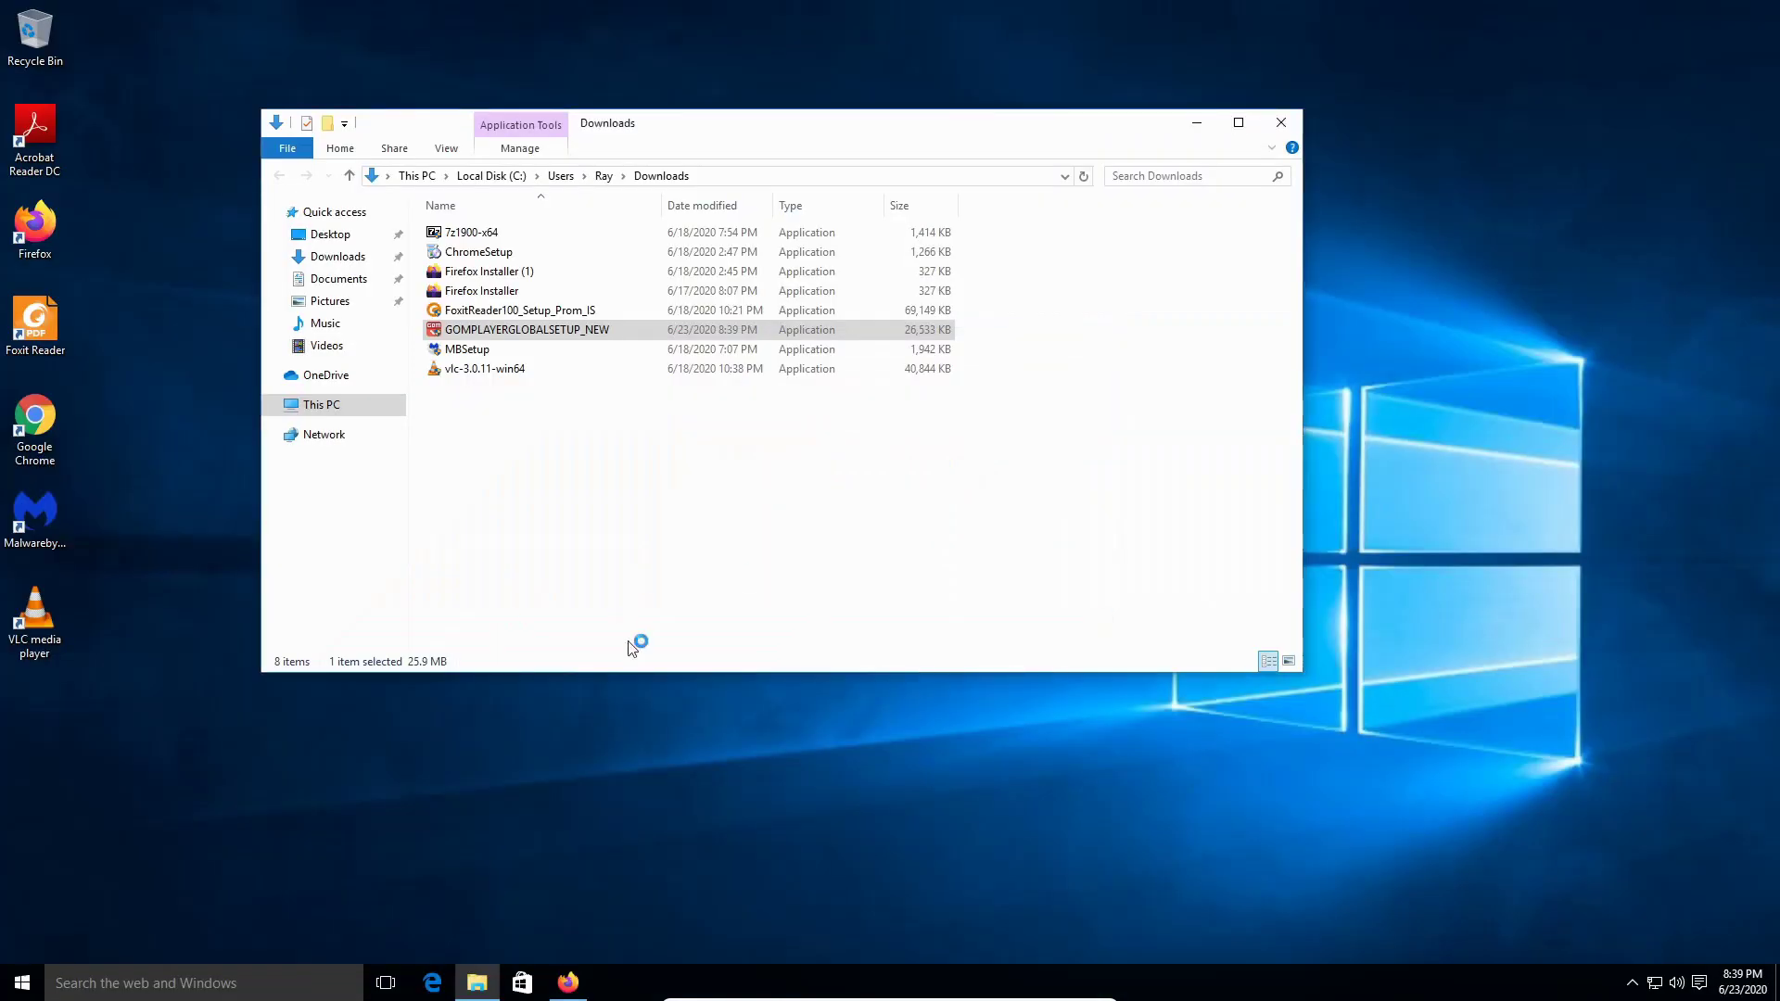
{"action": "left_click", "coordinate": [1281, 124]}
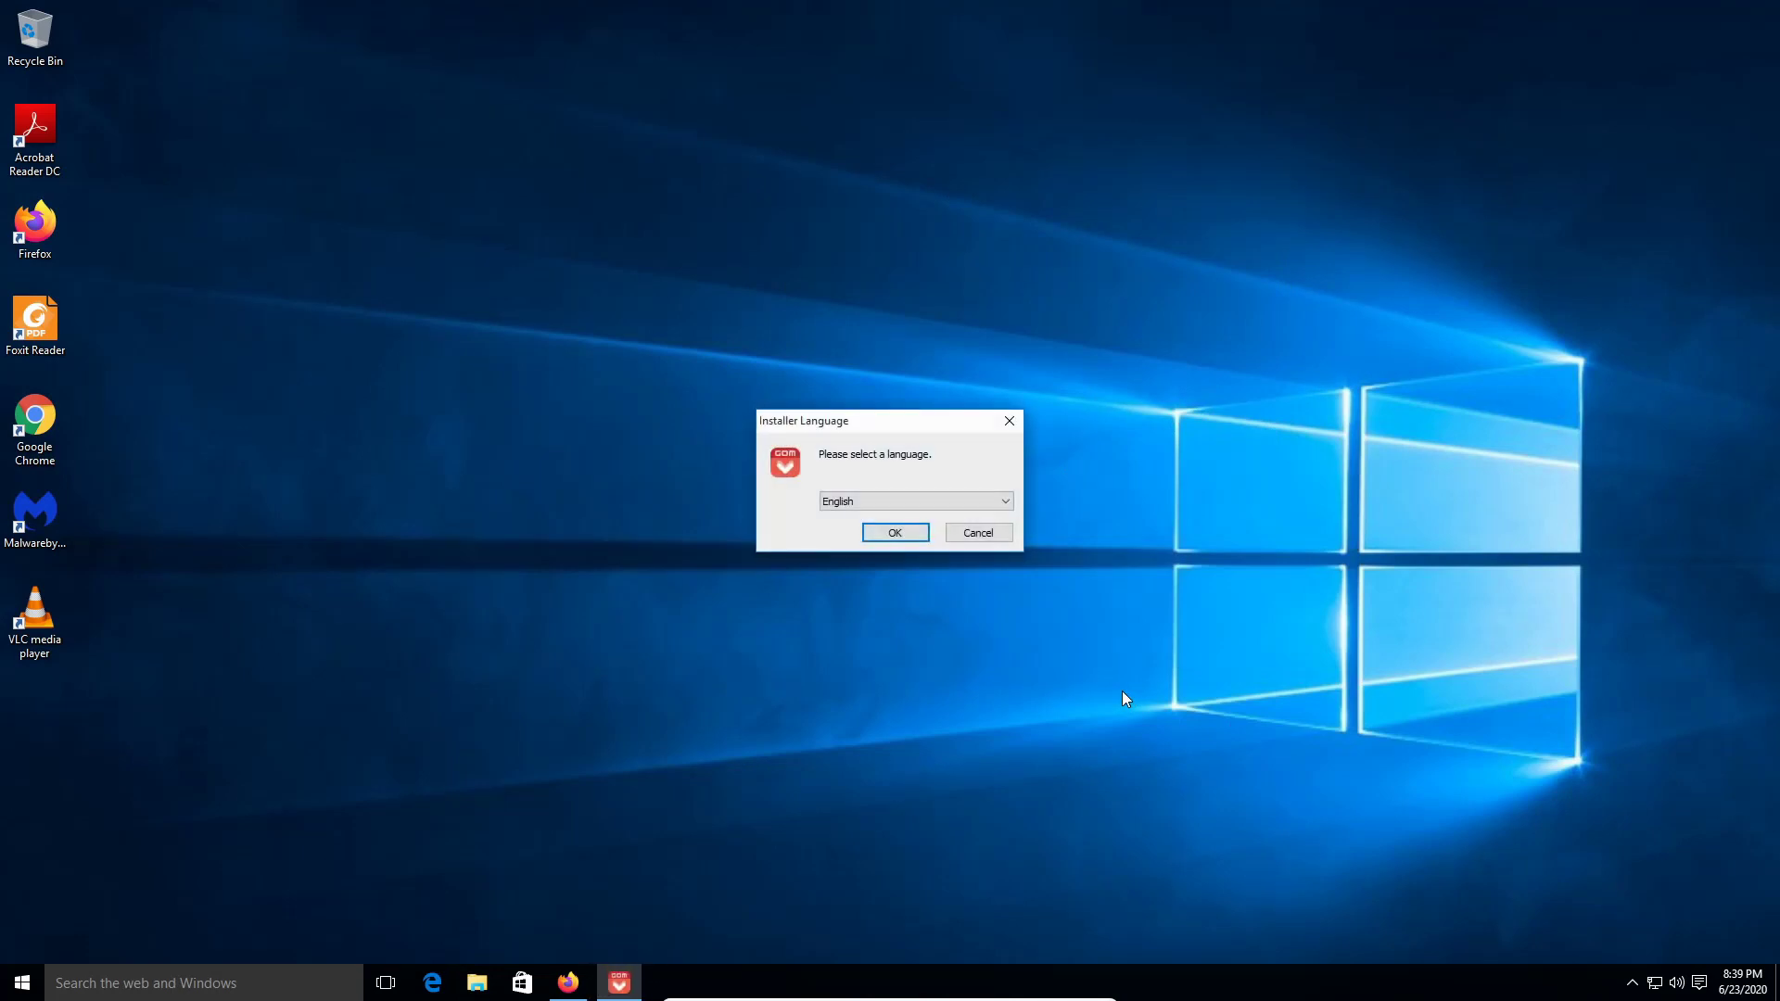
{"action": "left_click", "coordinate": [900, 533]}
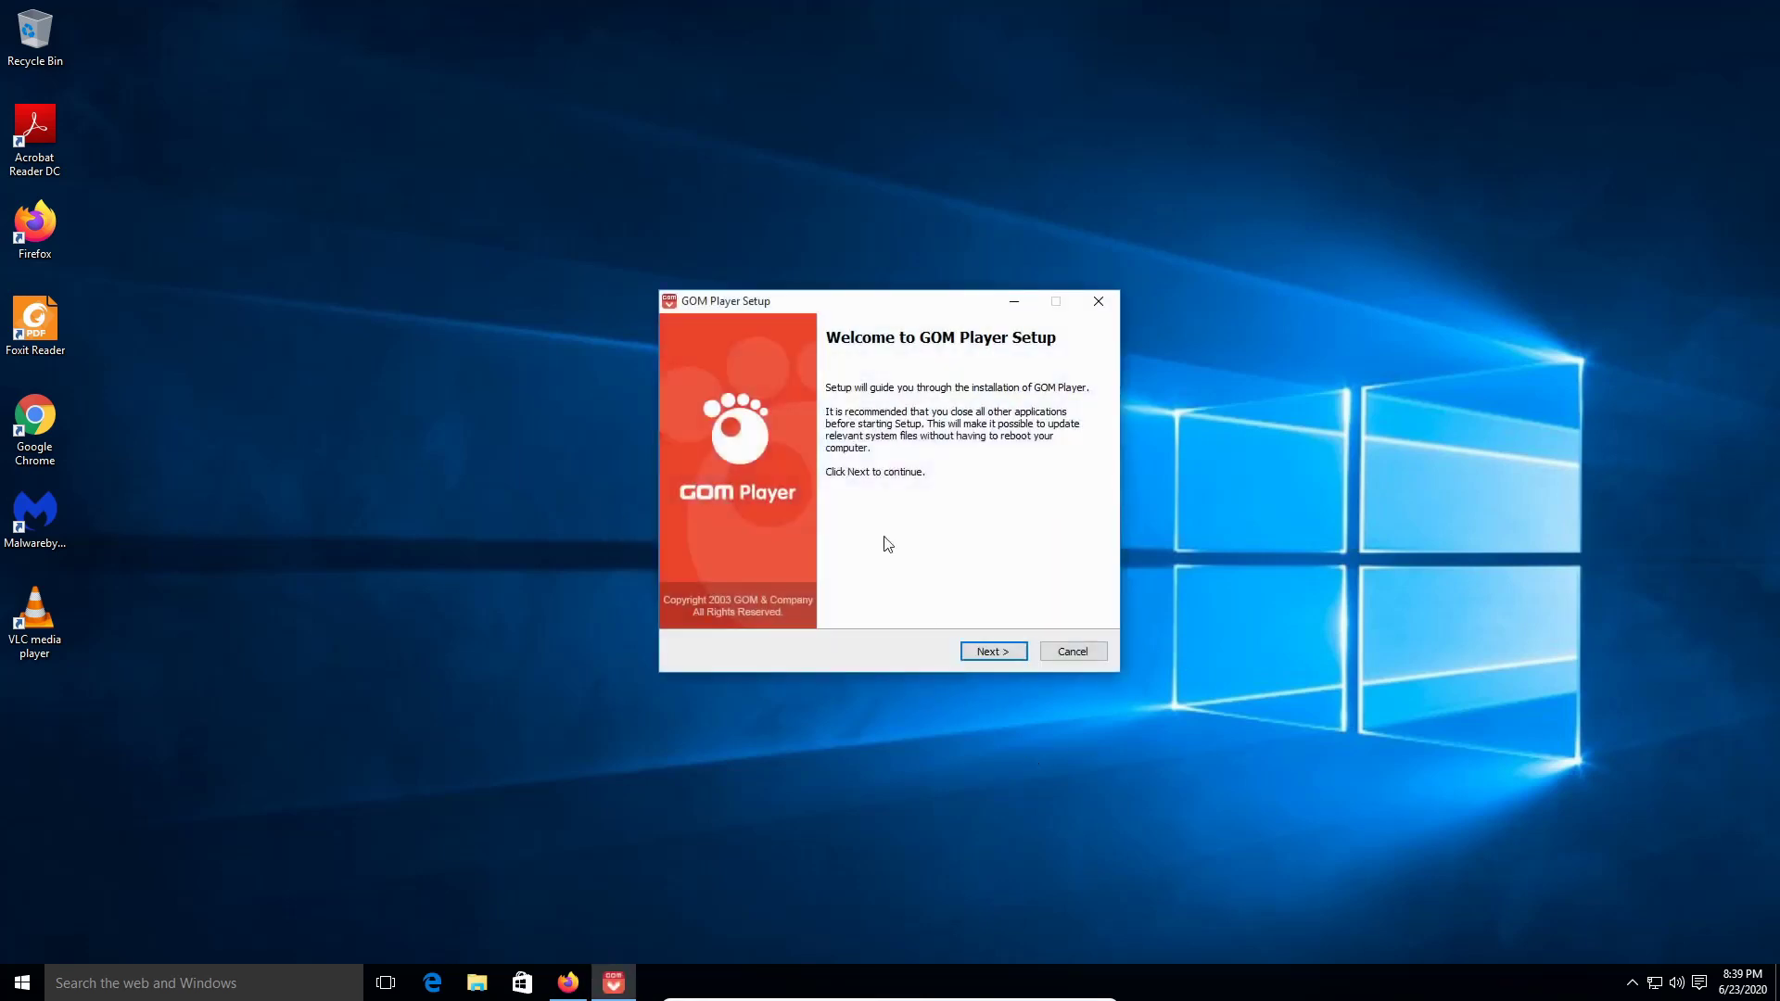
Pass the welcome page, accept the license, and keep default components and install folder.
{"action": "left_click", "coordinate": [991, 653]}
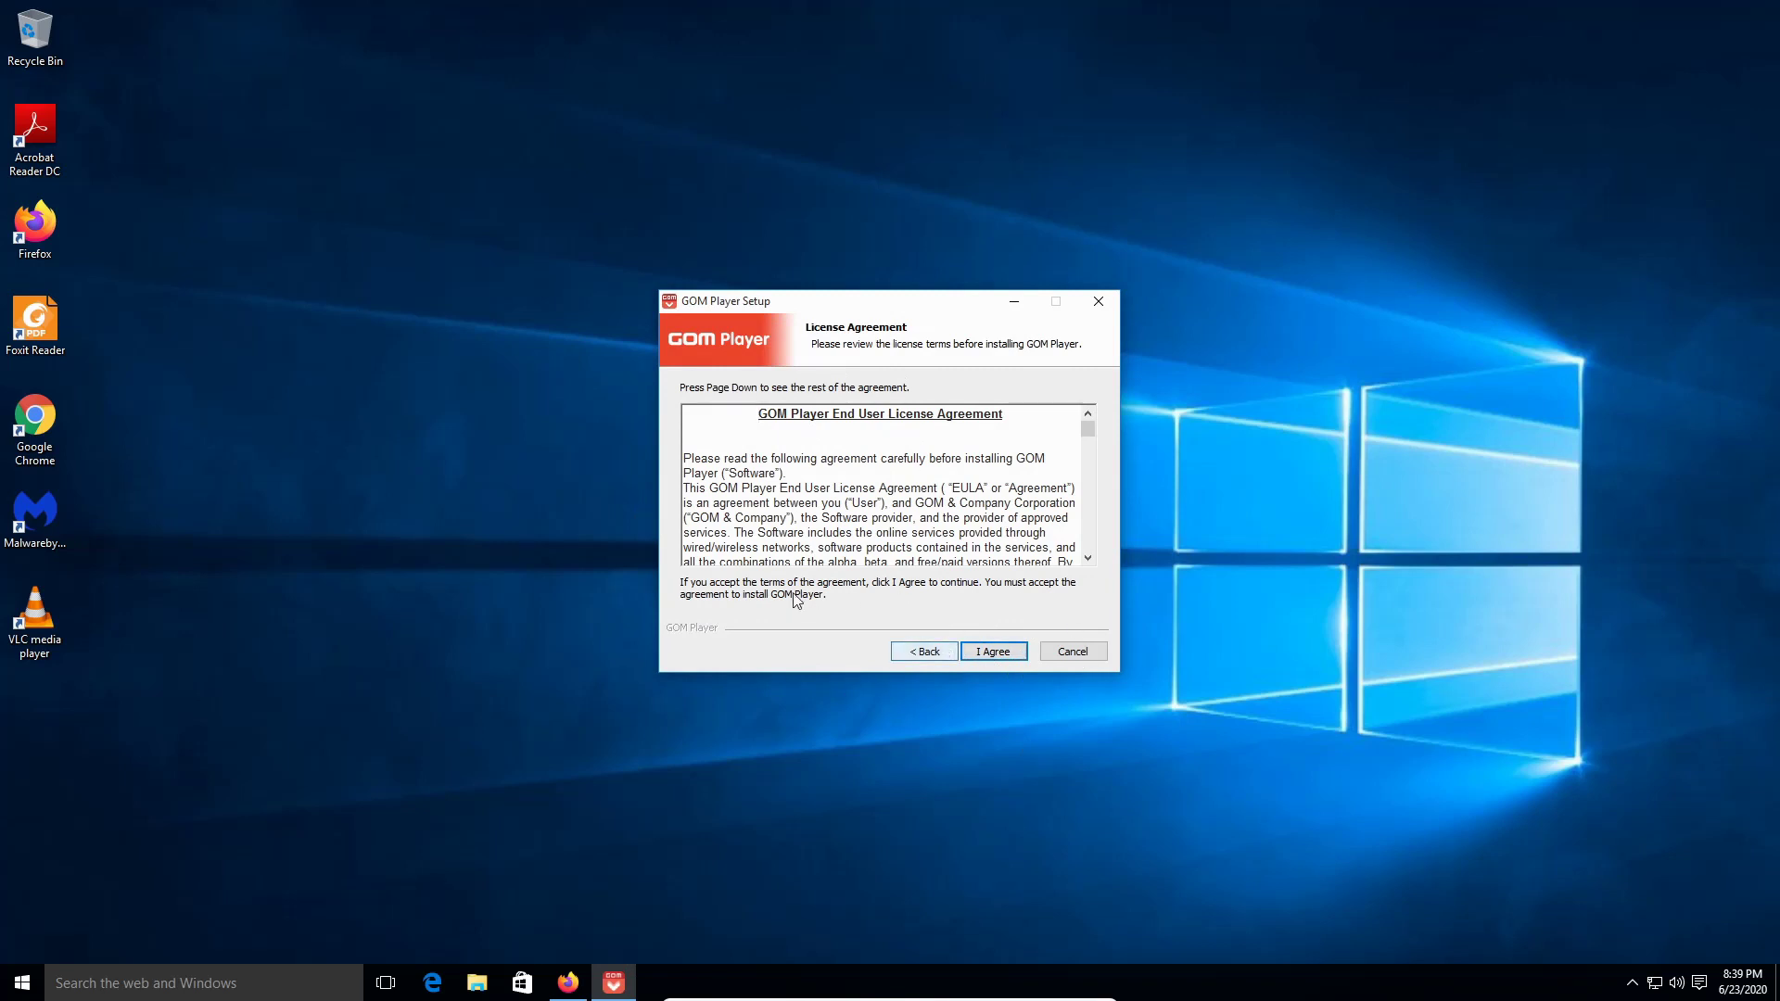
{"action": "left_click", "coordinate": [990, 653]}
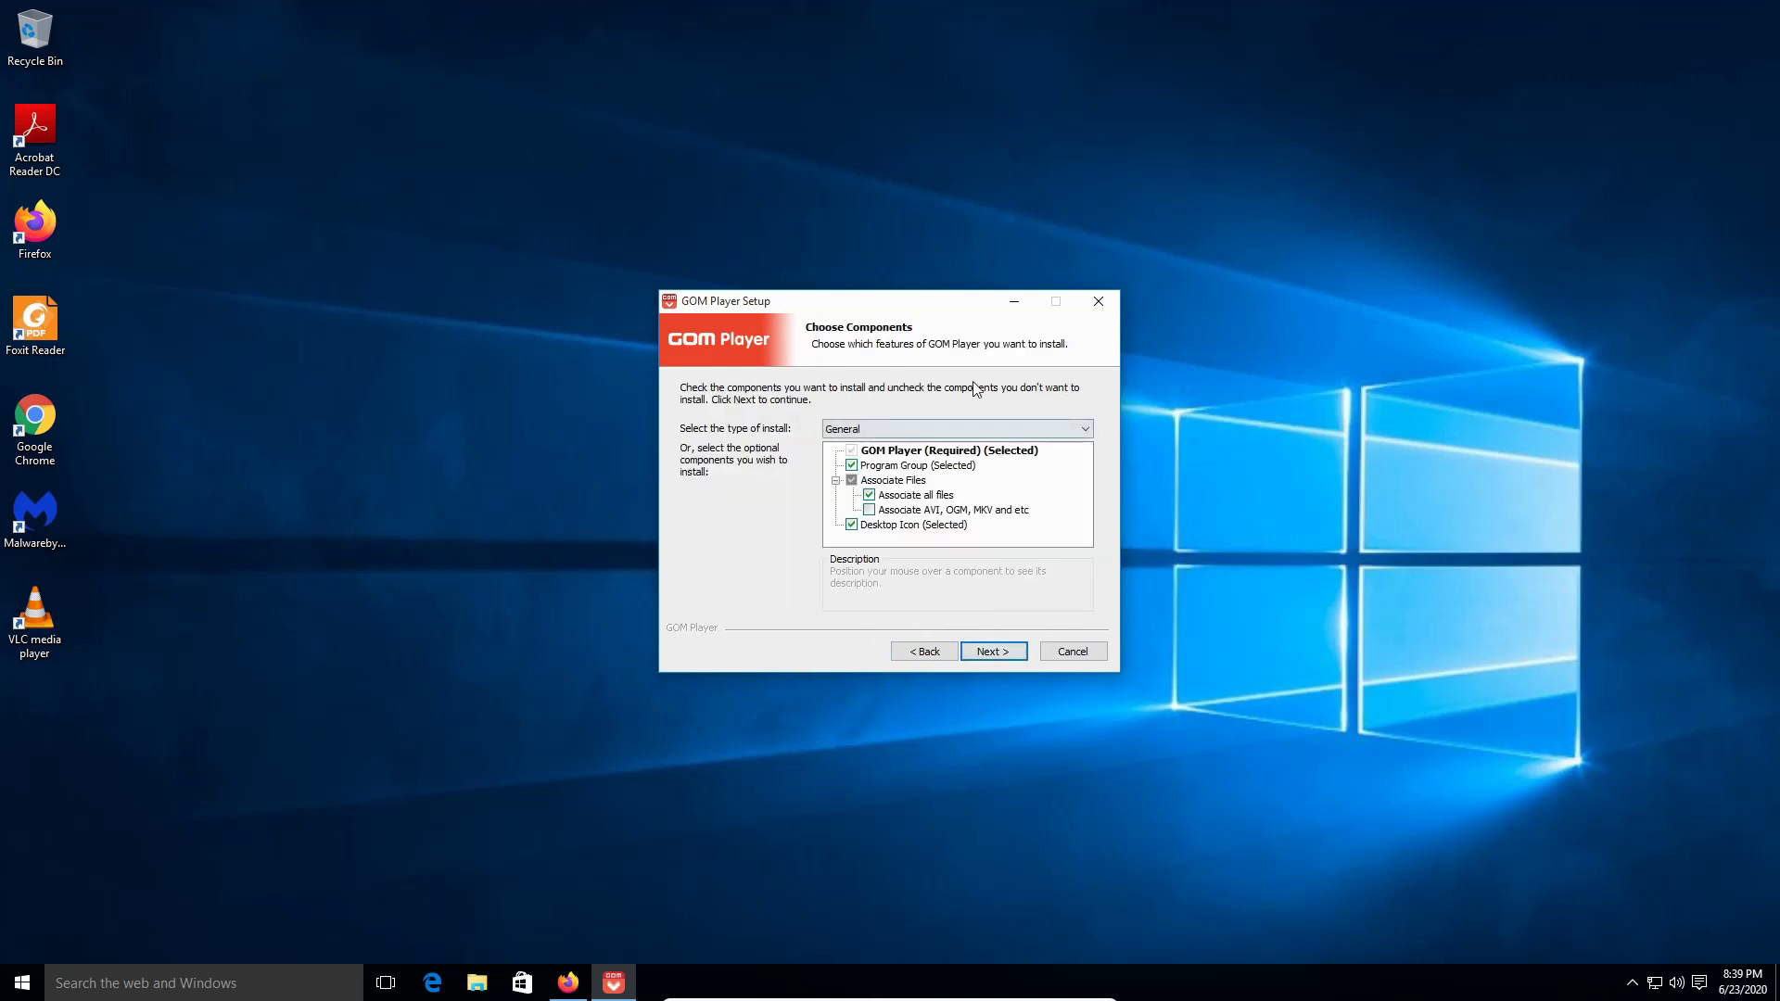
{"action": "left_click", "coordinate": [990, 649]}
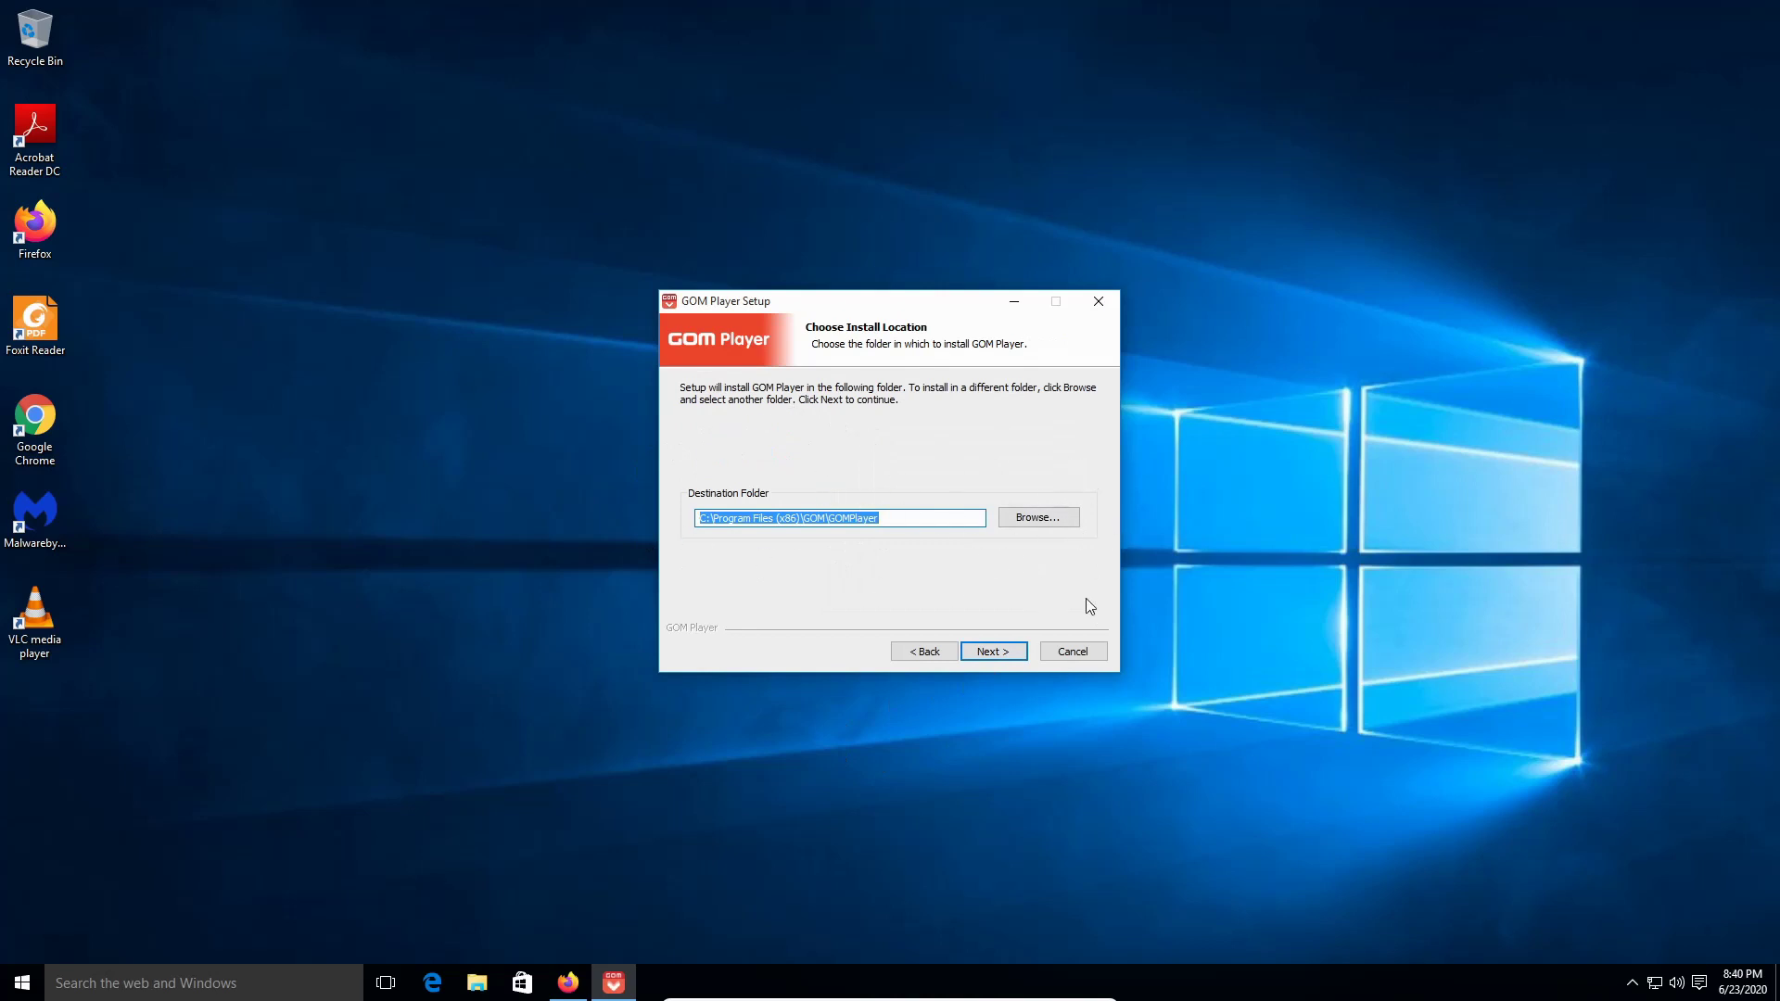
{"action": "left_click", "coordinate": [999, 649]}
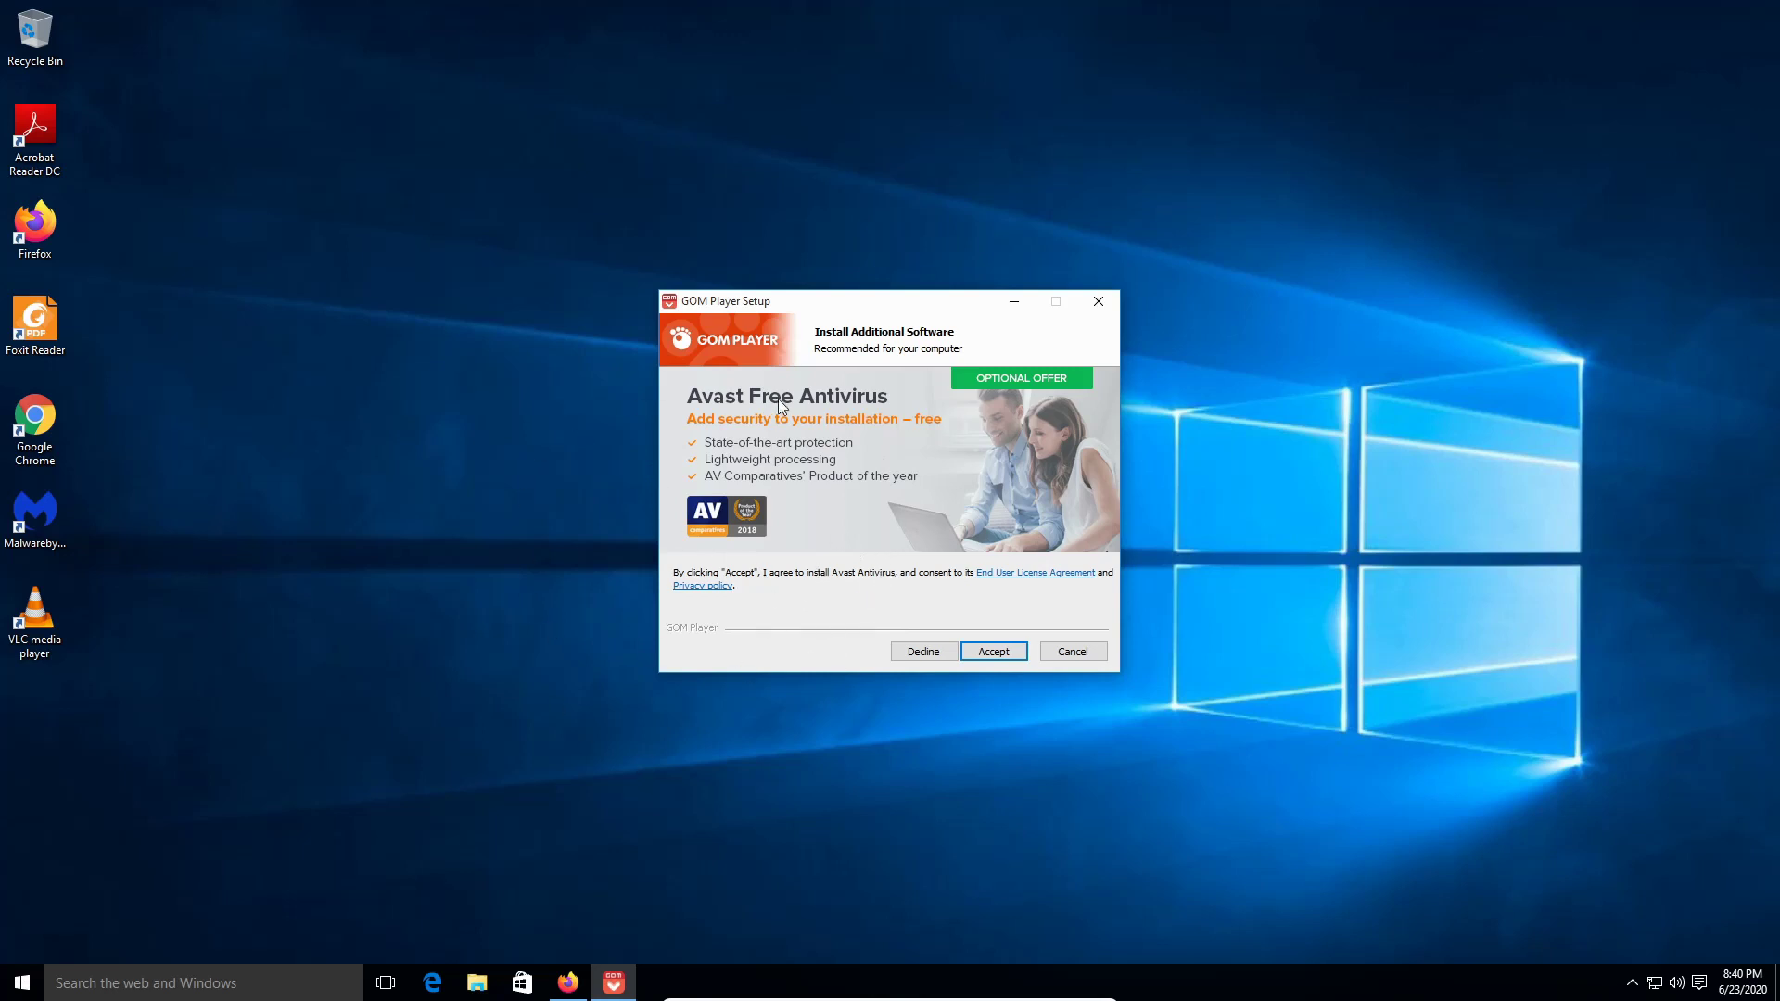
Decline the Avast Free Antivirus offer.
{"action": "left_click", "coordinate": [906, 655]}
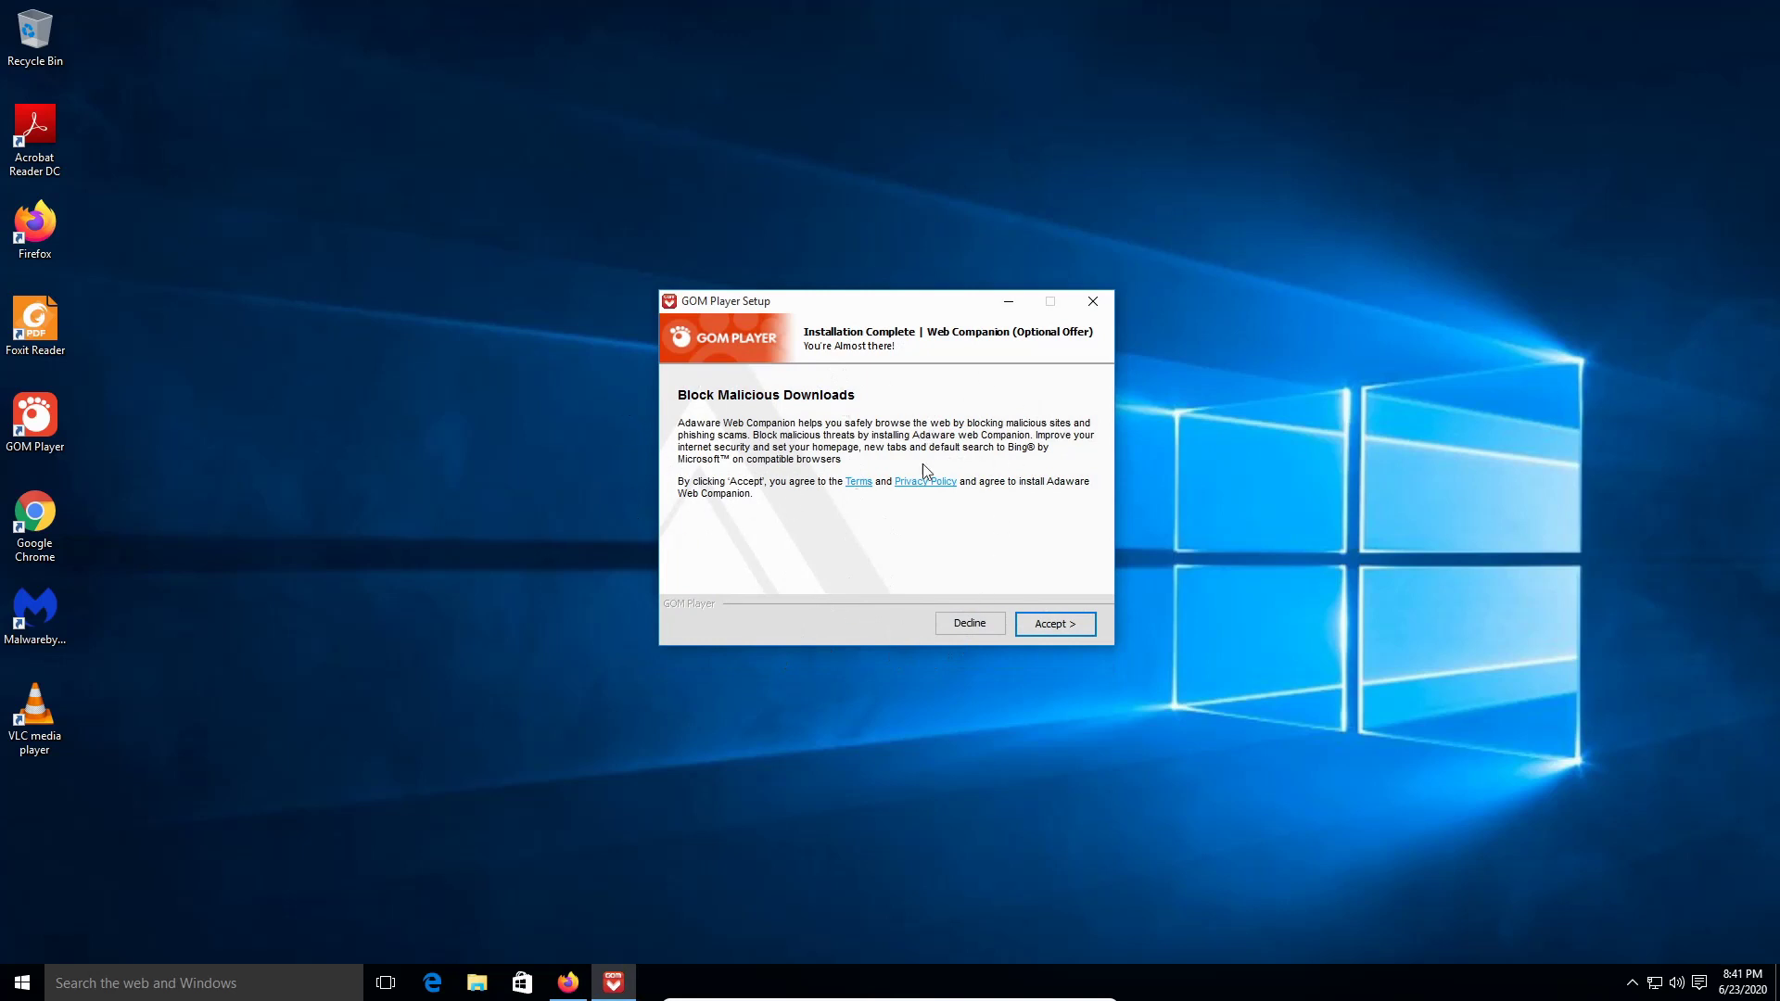
Decline both the Web Companion and AnswerBox bundled offers to finish setup.
{"action": "left_click", "coordinate": [969, 624]}
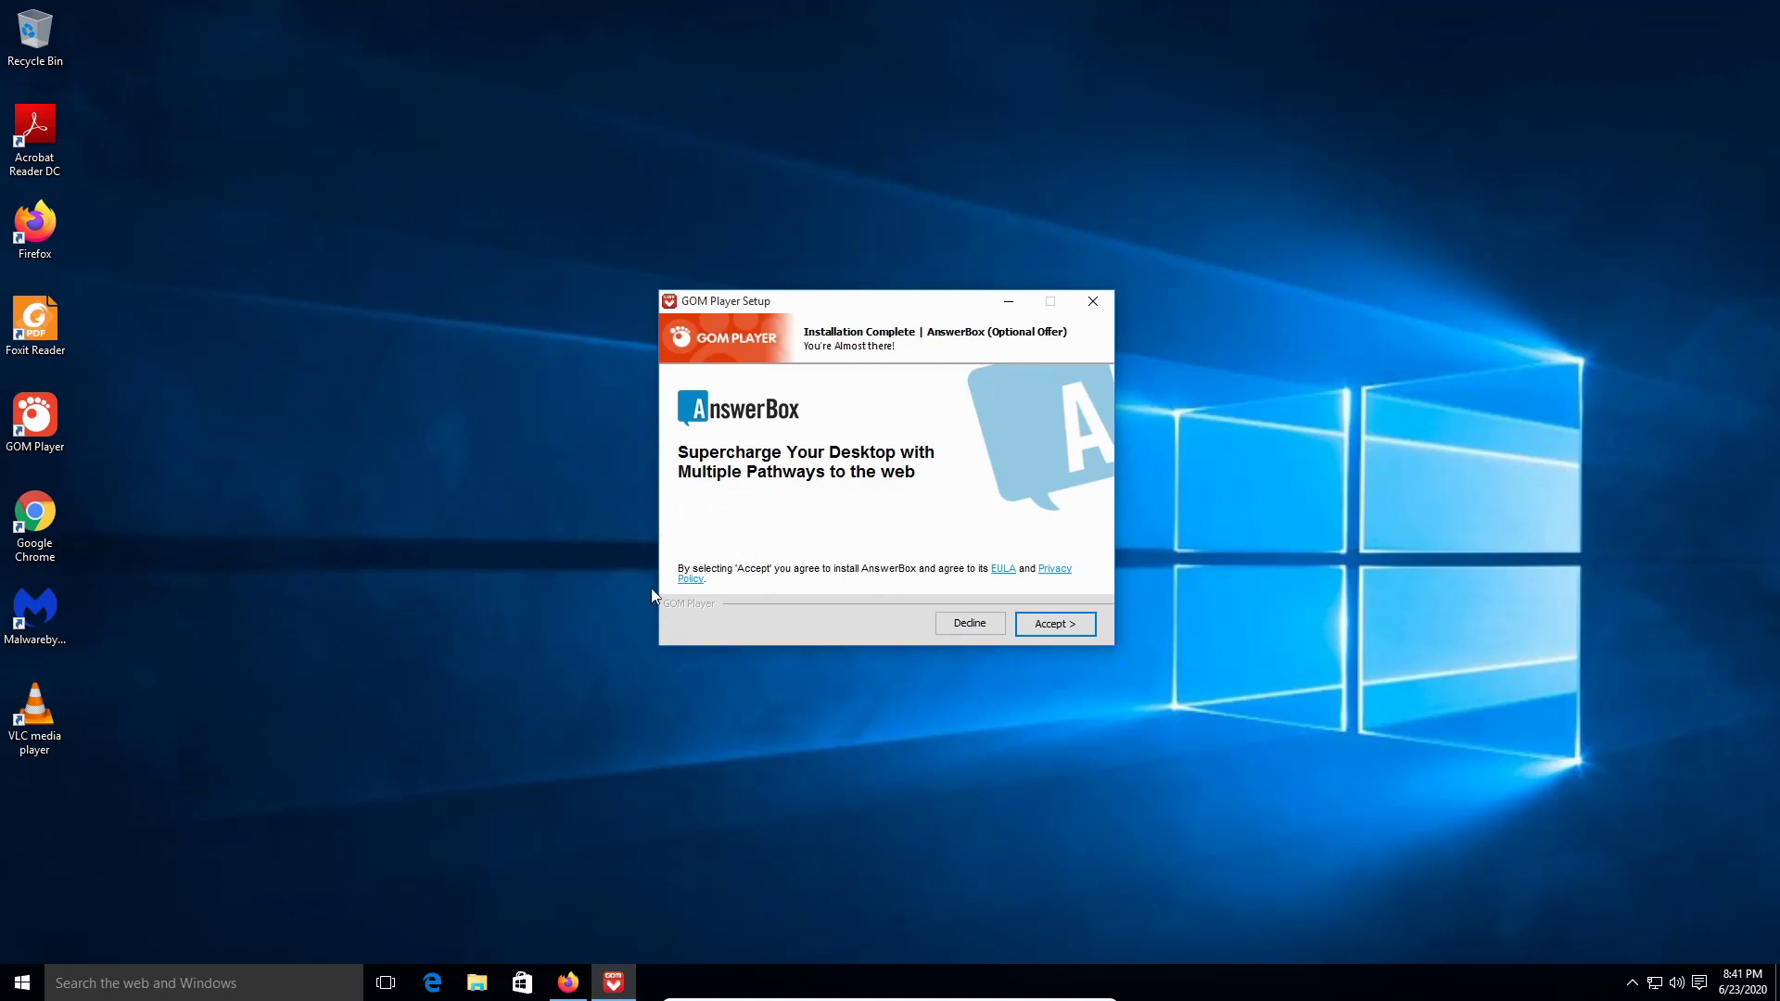
{"action": "left_click", "coordinate": [964, 638]}
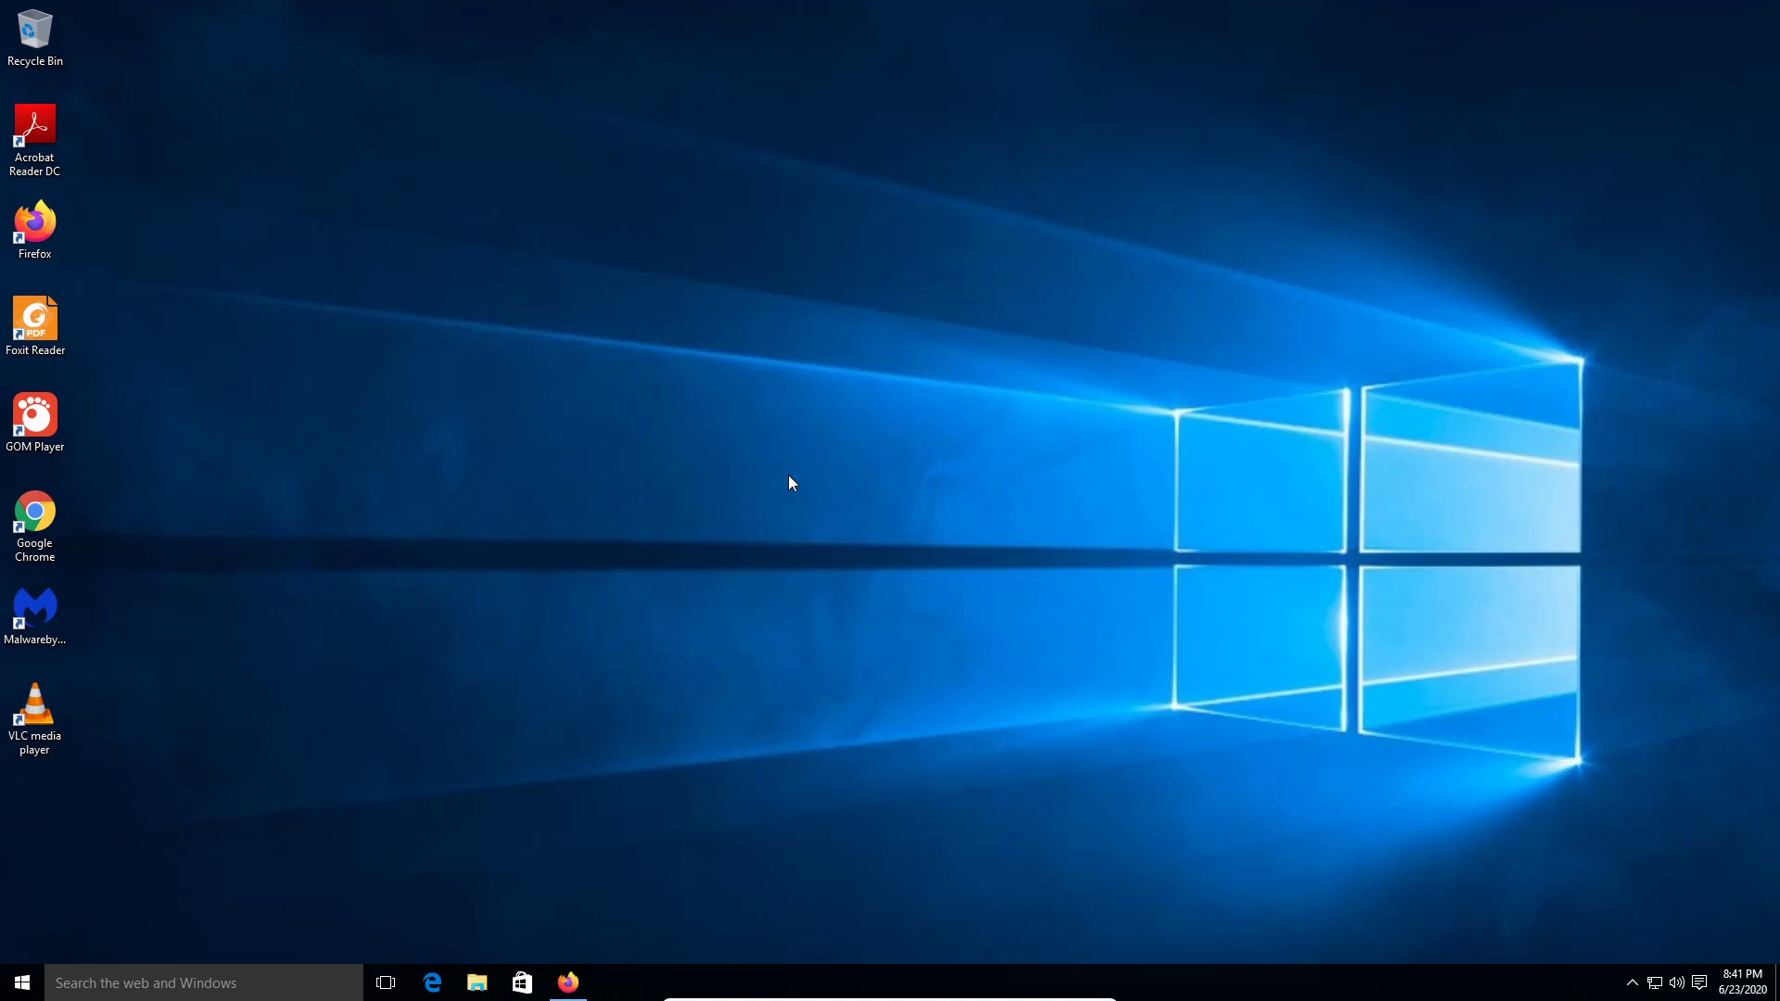
Launch GOM Player from its desktop shortcut and nudge its window slightly left.
{"action": "double_click", "coordinate": [37, 417]}
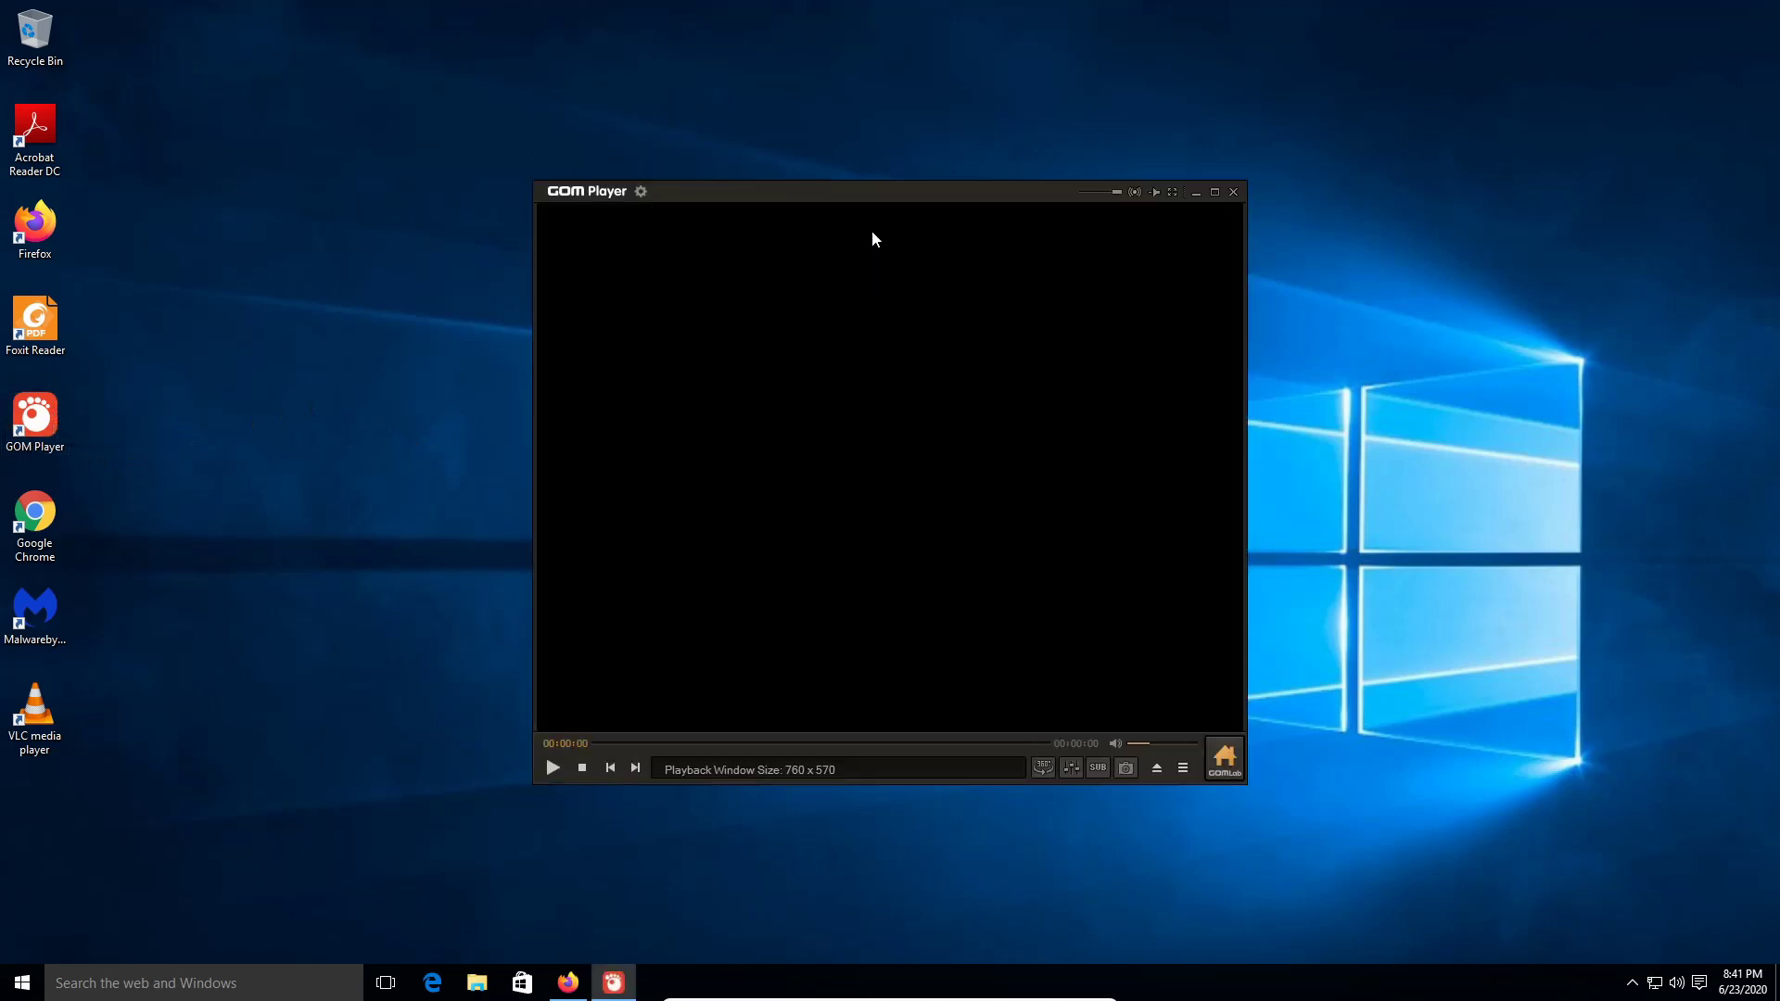
{"action": "left_click_drag", "start_coordinate": [855, 191], "coordinate": [791, 181]}
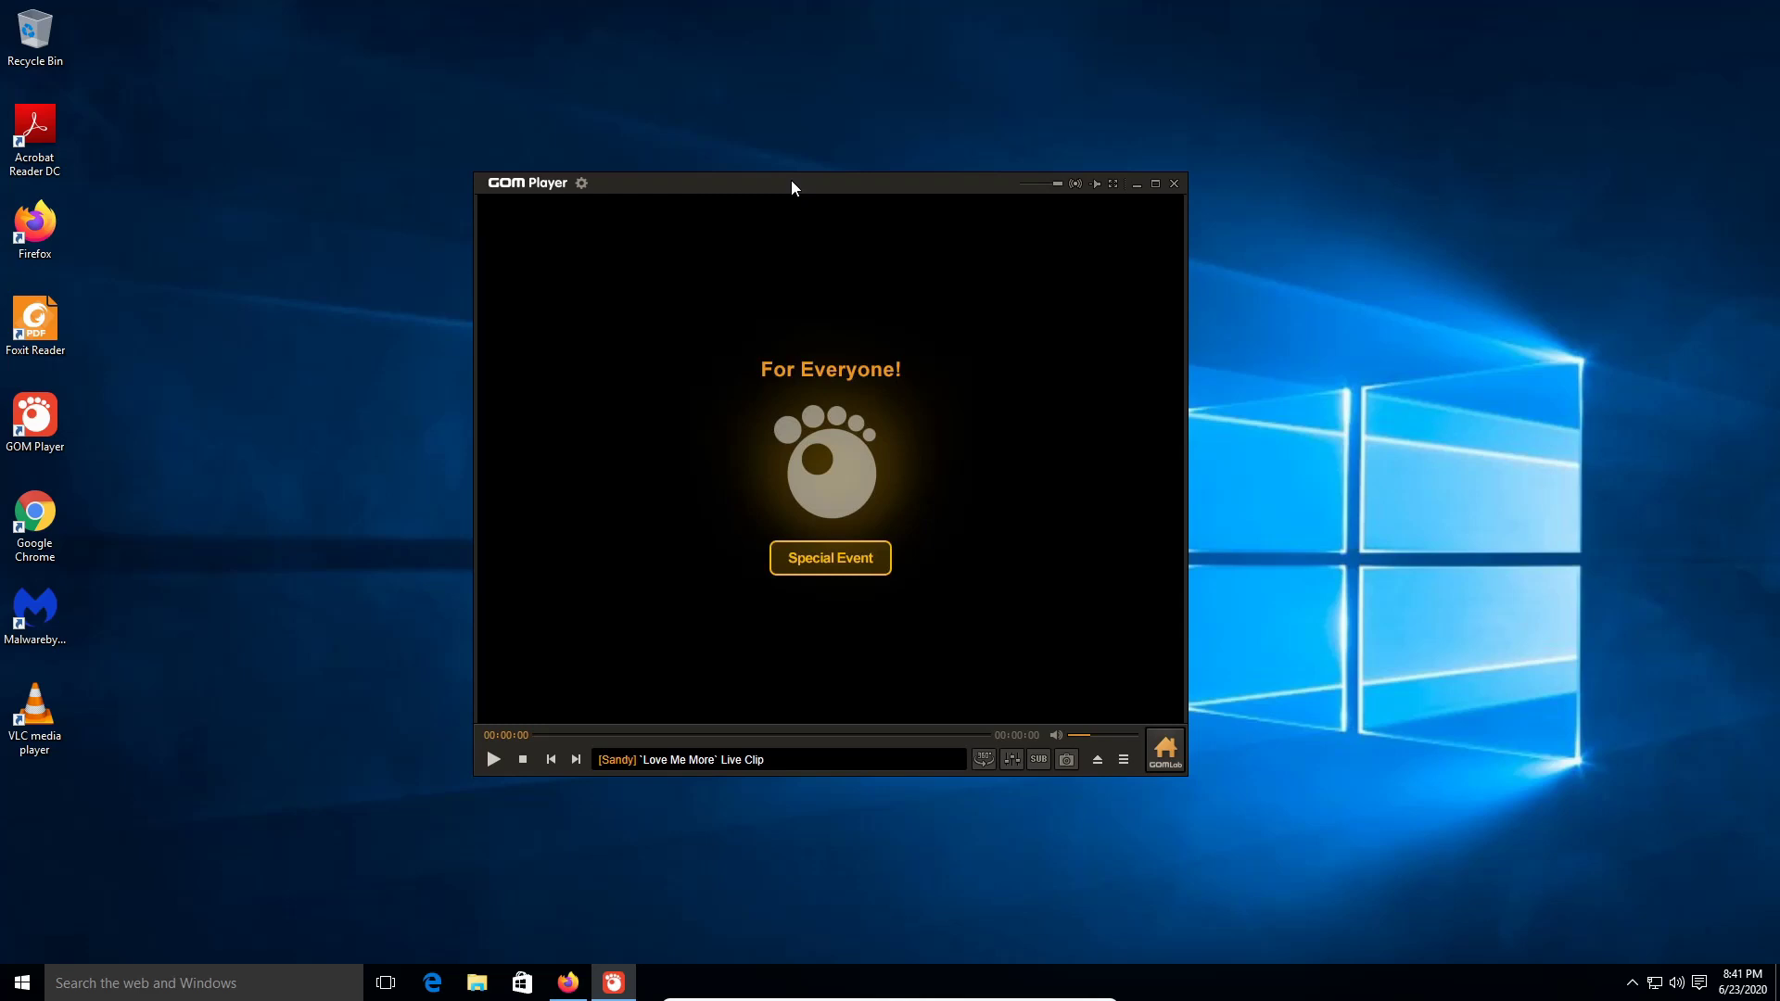